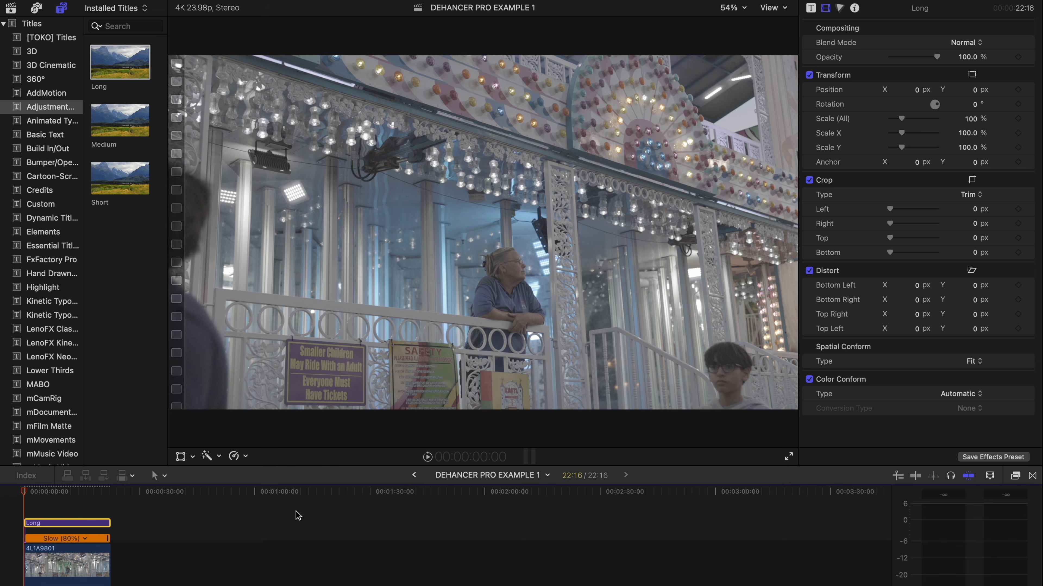
# Step: Apply Dehancer Pro v7 to the Long adjustment layer and turn off its Film, Expand and Film Grain modules
pyautogui.click(1016, 475)
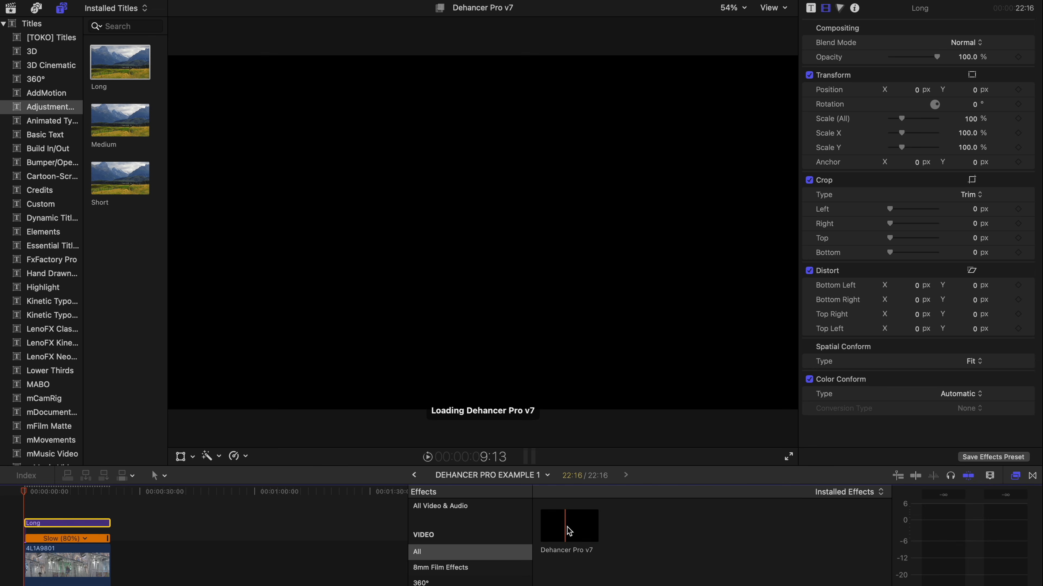
pyautogui.moveTo(572, 527); pyautogui.dragTo(89, 528)
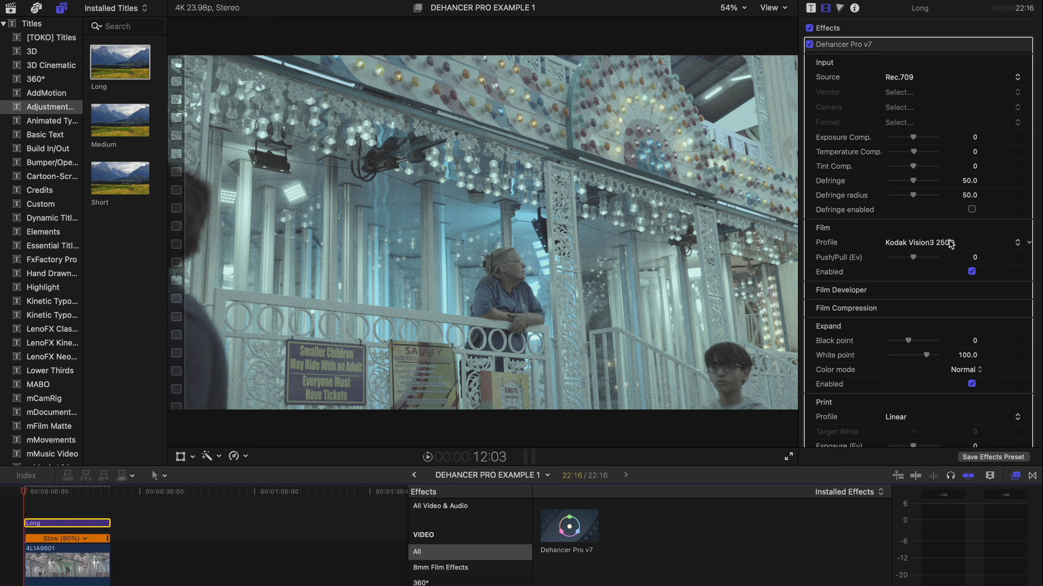
pyautogui.scroll(-1, 950, 242)
pyautogui.click(971, 257)
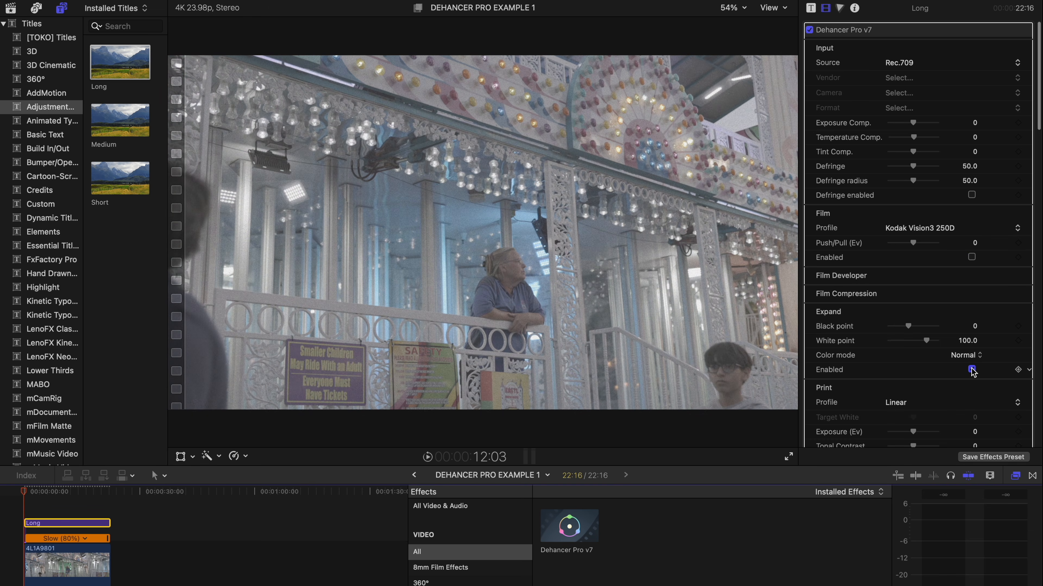
pyautogui.scroll(-10, 973, 370)
pyautogui.click(971, 359)
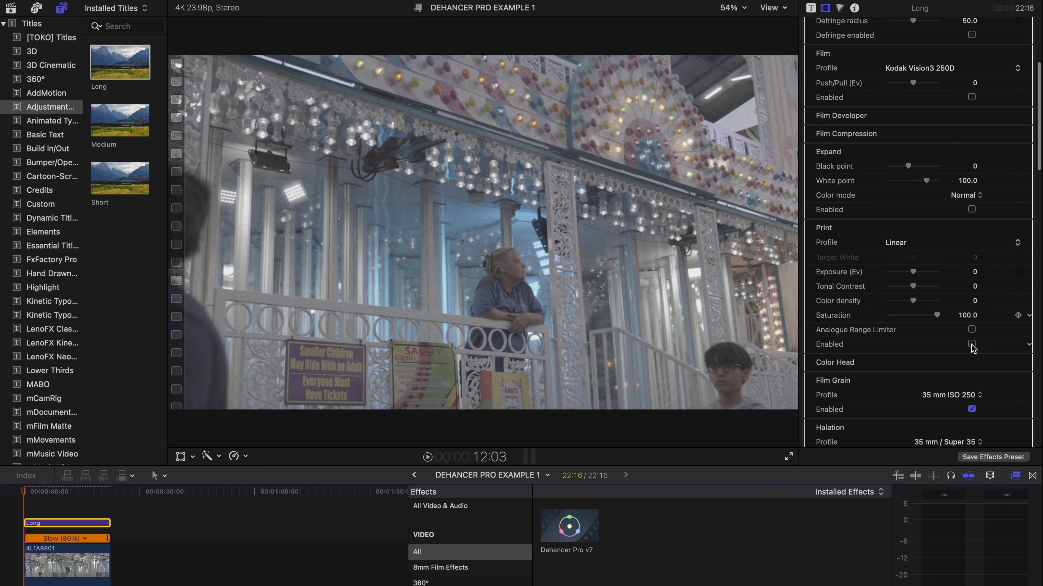
pyautogui.click(972, 359)
pyautogui.scroll(-6, 973, 362)
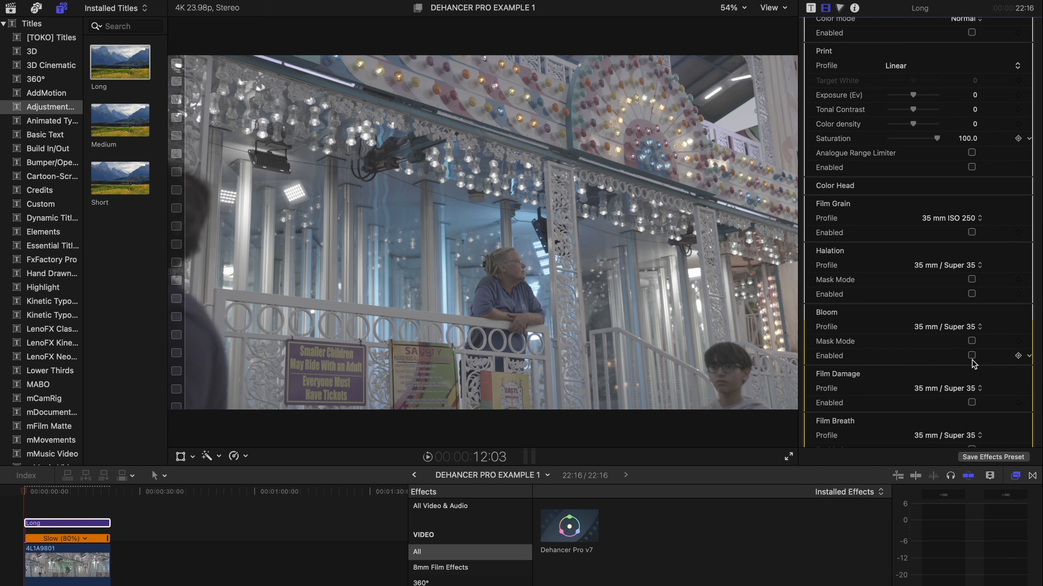
pyautogui.scroll(17, 972, 363)
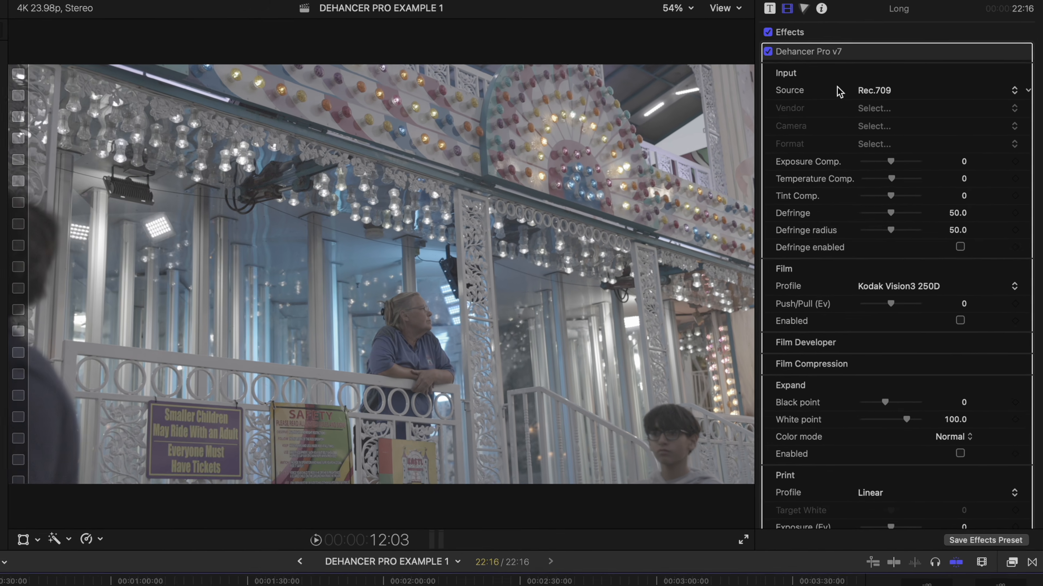
# Step: Set Dehancer's input source to a specific camera: vendor Canon, model R5
pyautogui.click(892, 81)
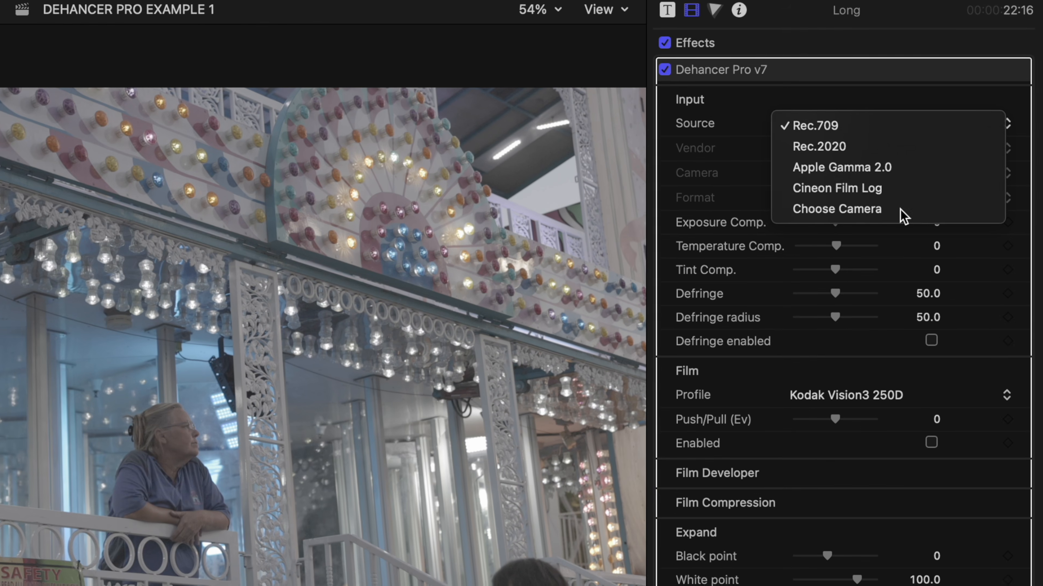
pyautogui.click(900, 210)
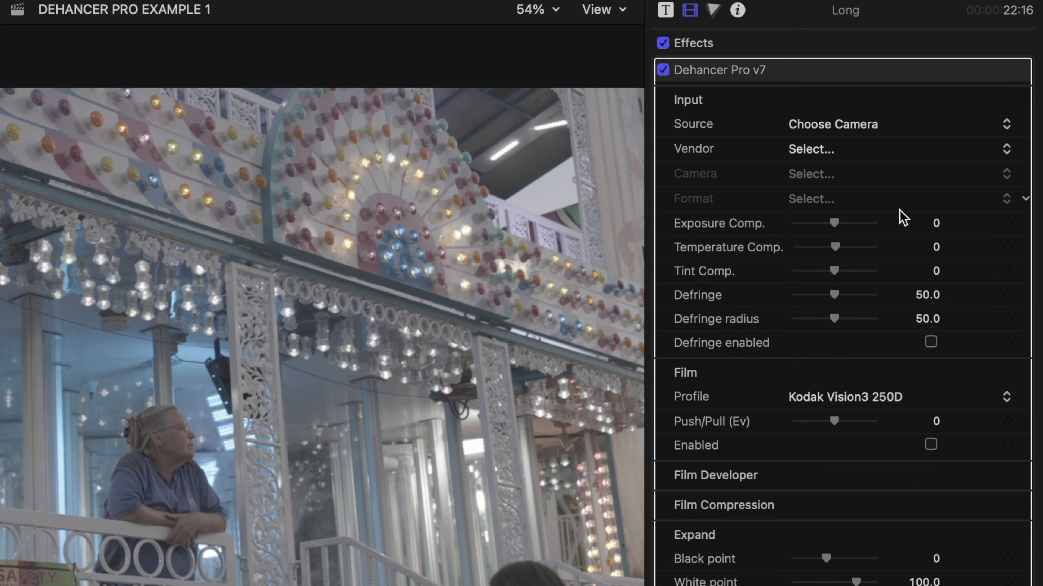
pyautogui.click(843, 156)
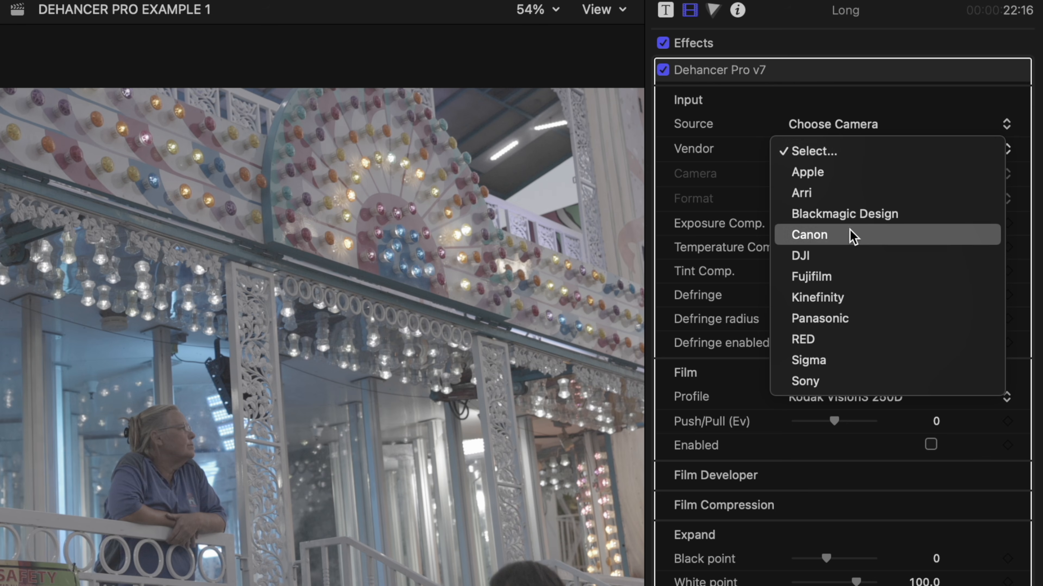
pyautogui.click(850, 238)
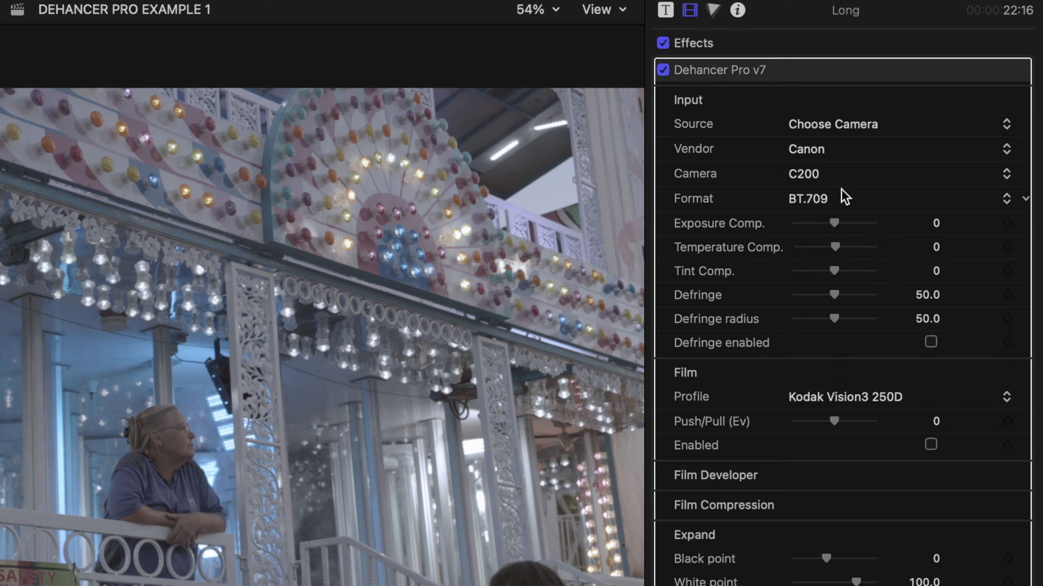
pyautogui.click(841, 177)
pyautogui.click(847, 258)
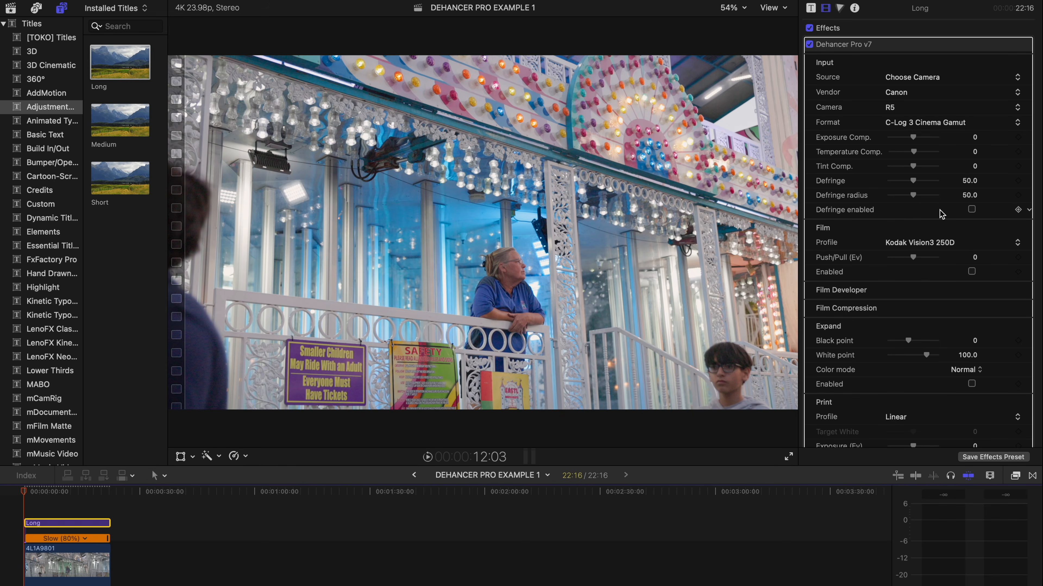
# Step: Re-enable Film with the Kodak Vision3 250D stock and set Push/Pull to 0.67 Ev
pyautogui.scroll(-2, 941, 213)
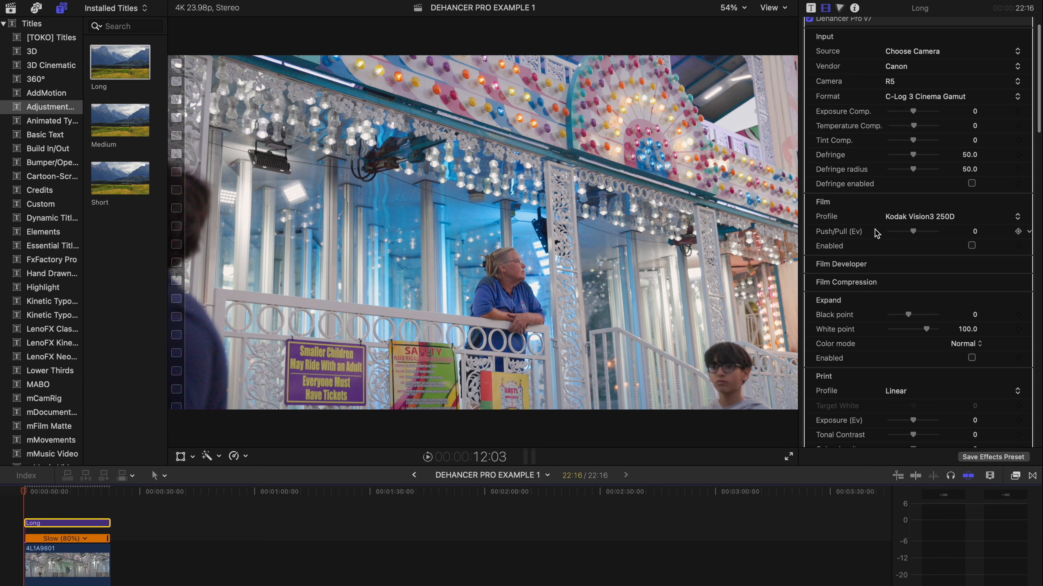
pyautogui.click(971, 246)
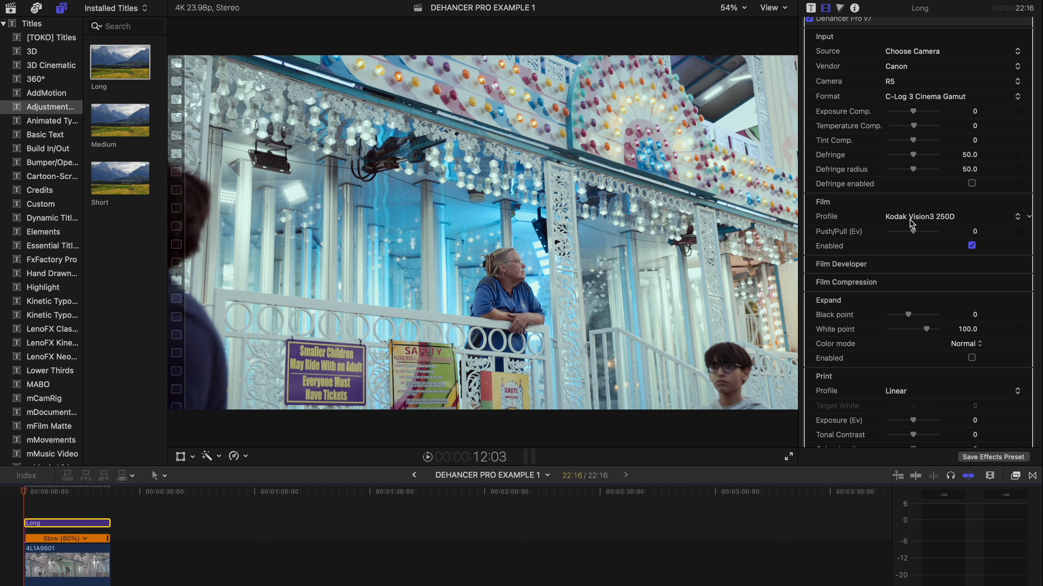
pyautogui.click(928, 221)
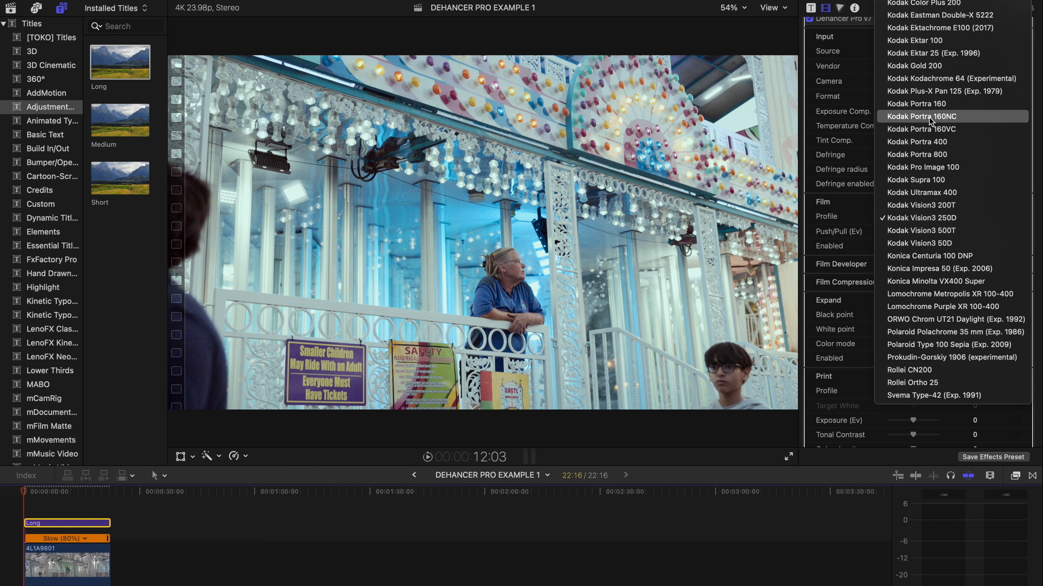
pyautogui.scroll(3, 928, 119)
pyautogui.click(942, 244)
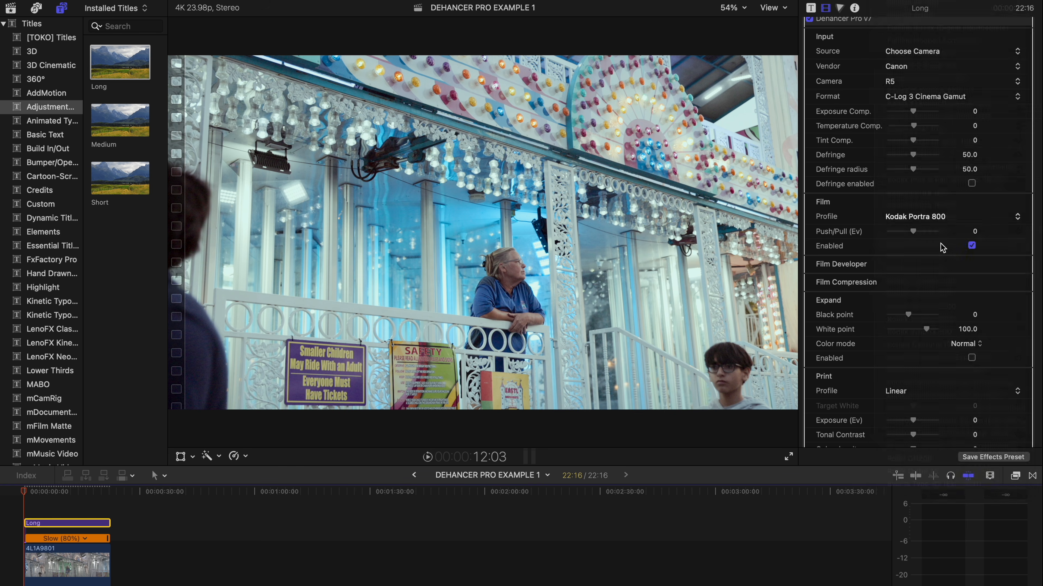
pyautogui.click(909, 218)
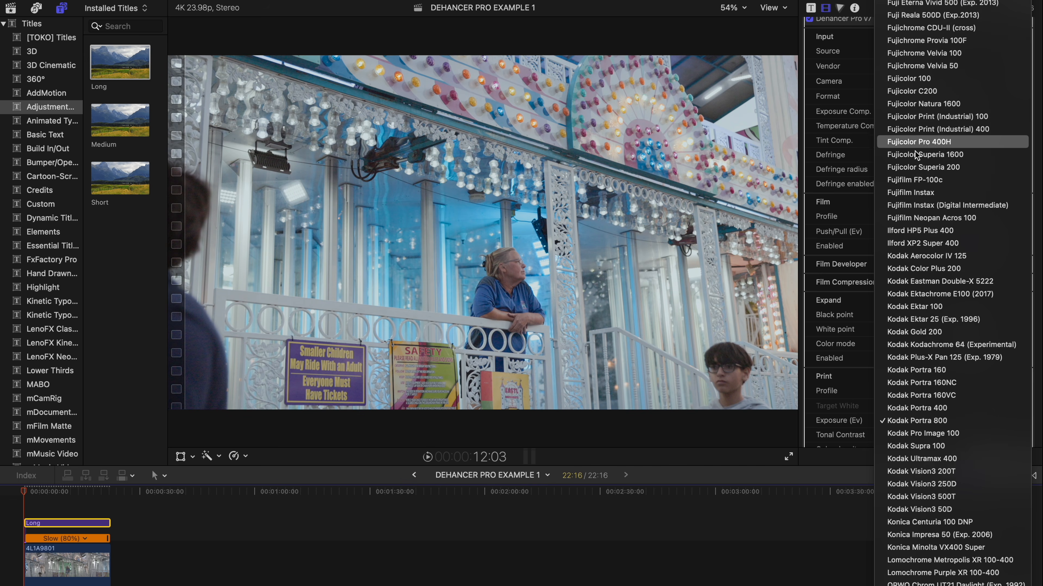
pyautogui.scroll(-5, 924, 190)
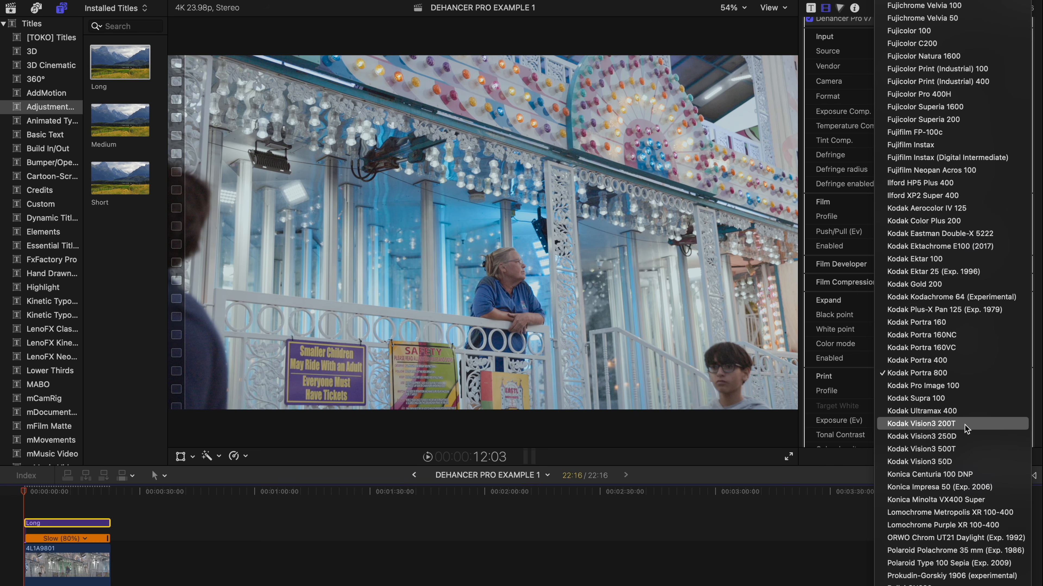
pyautogui.click(951, 441)
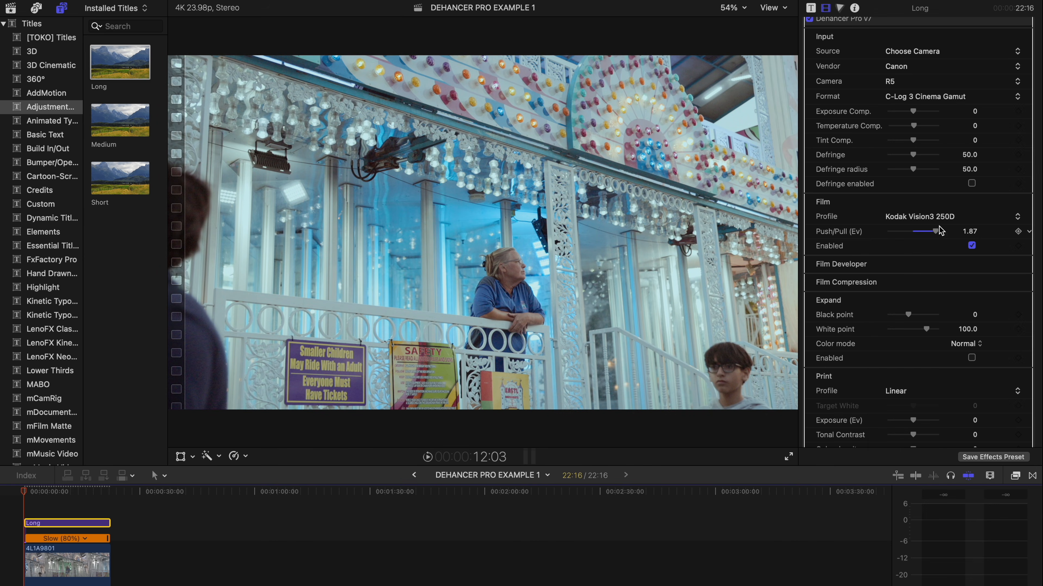
pyautogui.moveTo(936, 234)
pyautogui.mouseDown()
pyautogui.moveTo(894, 239)
pyautogui.moveTo(919, 236)
pyautogui.mouseUp()
pyautogui.scroll(-3, 866, 304)
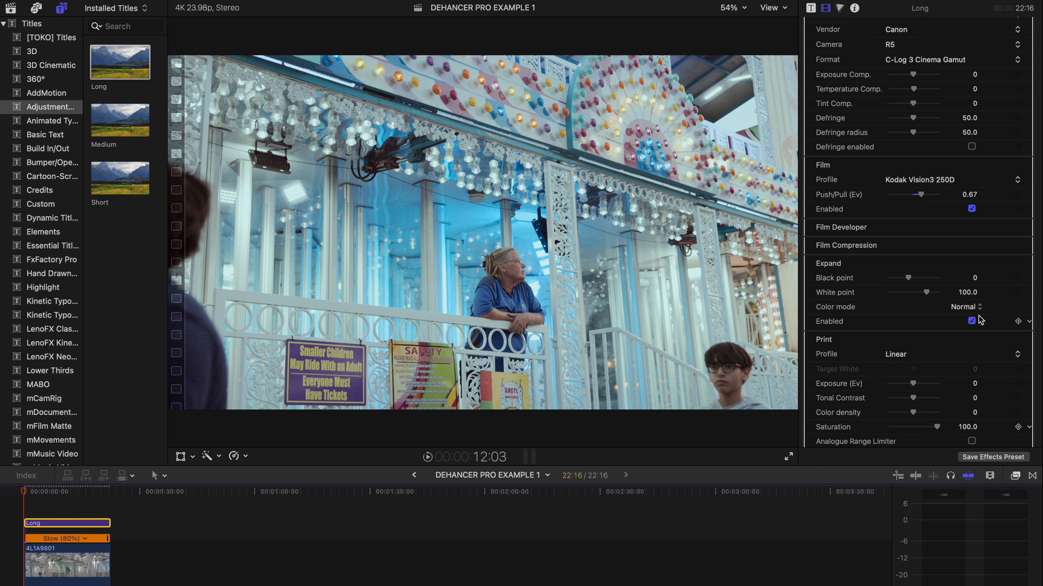
# Step: Using the waveform scope, raise Expand black point to 4.0 and enable Print with Kodak 2383 Print Film
pyautogui.press('super+7')
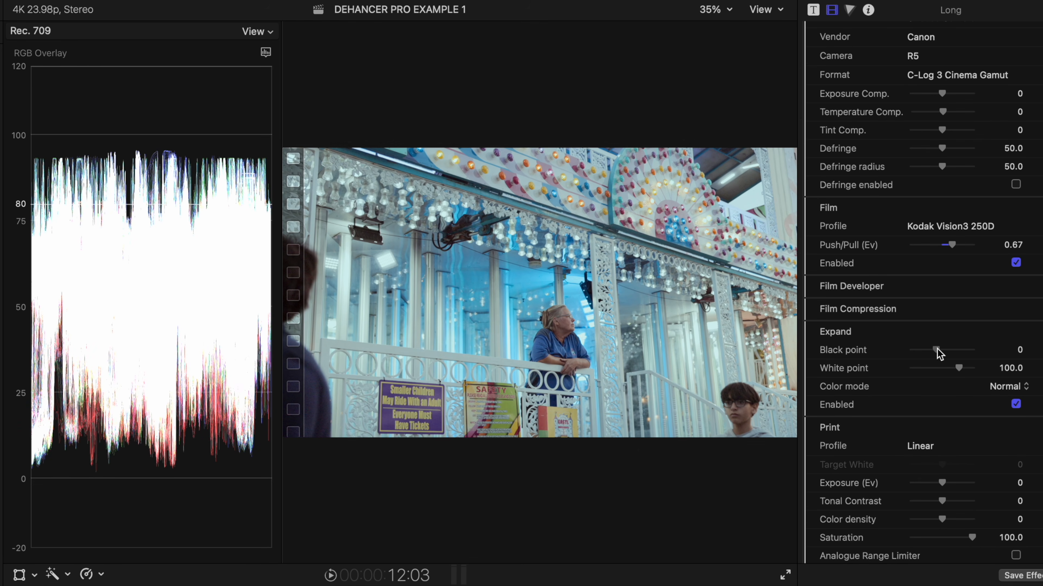
pyautogui.moveTo(937, 353); pyautogui.dragTo(943, 353)
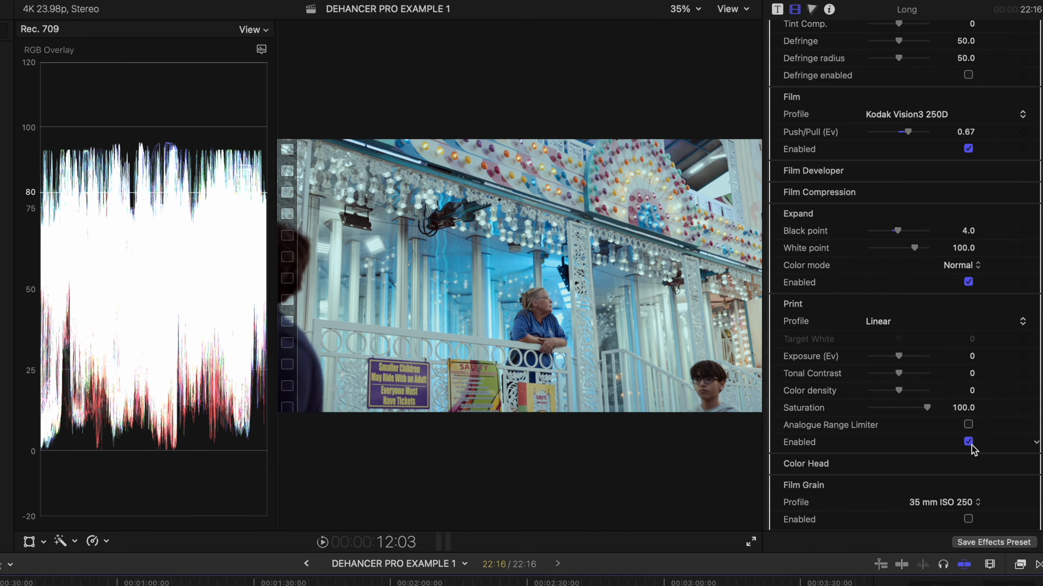
pyautogui.click(970, 380)
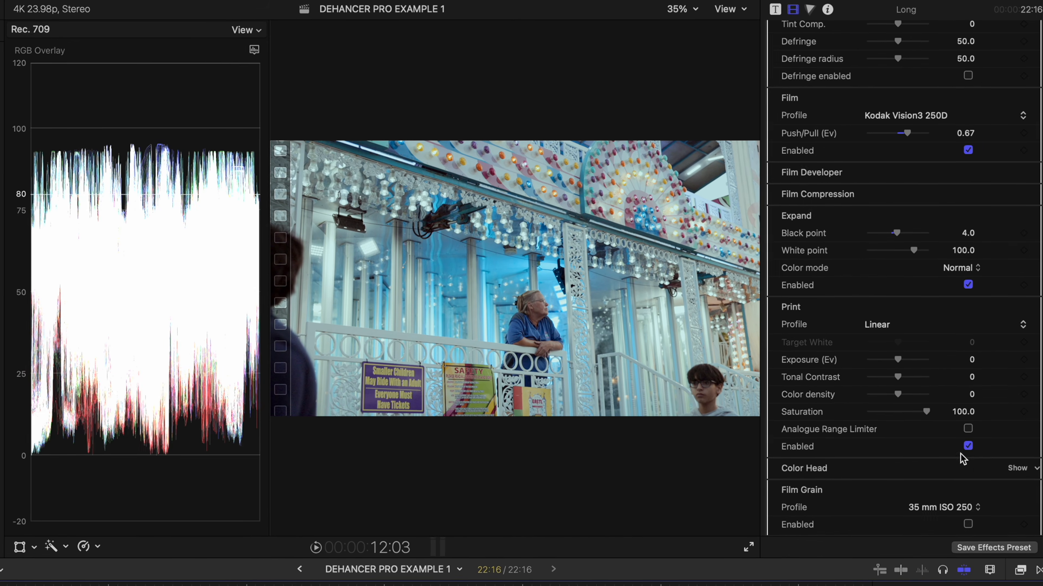
pyautogui.click(881, 327)
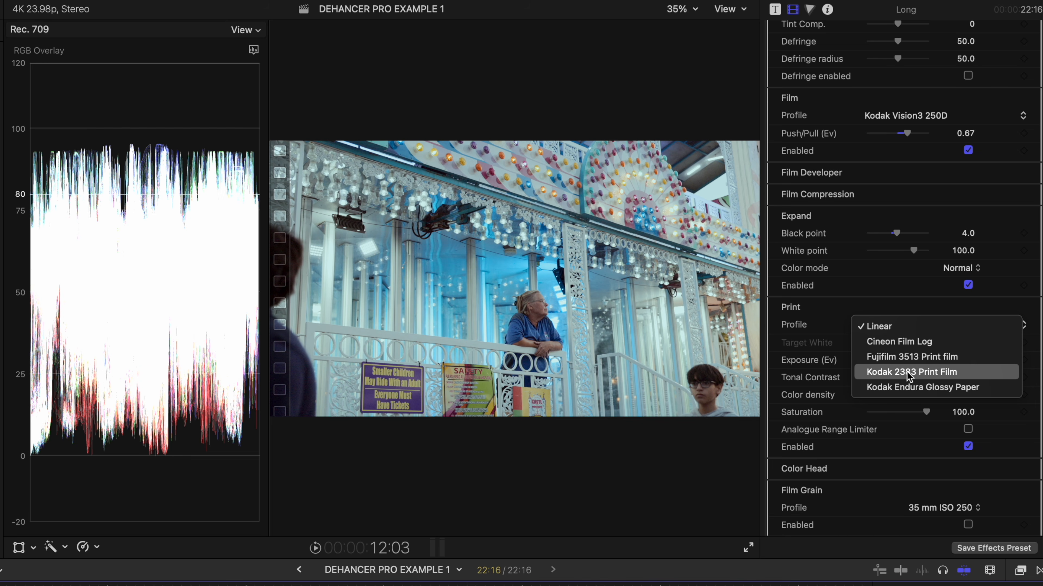
pyautogui.click(975, 377)
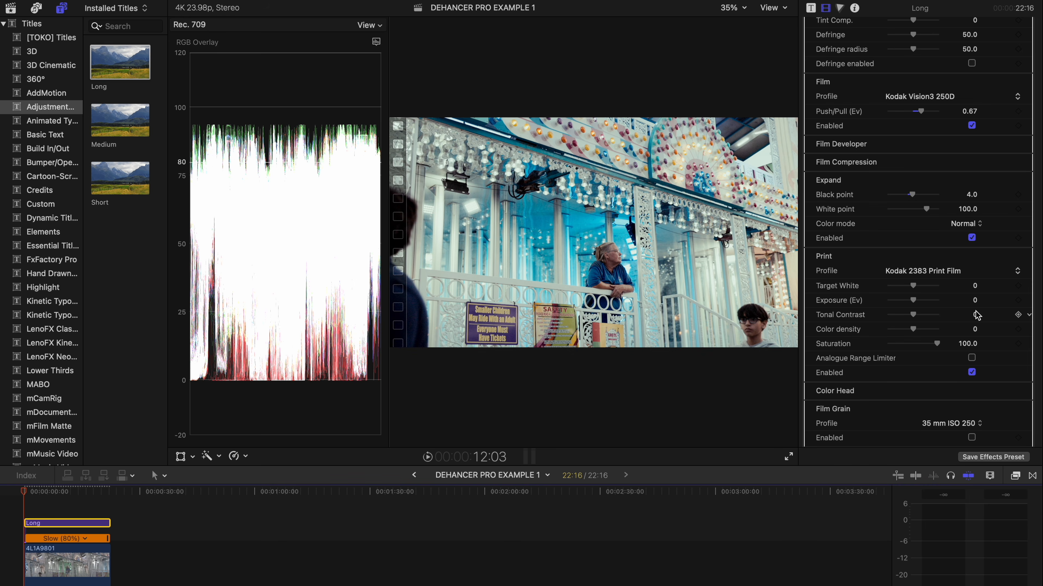
pyautogui.press('super+7')
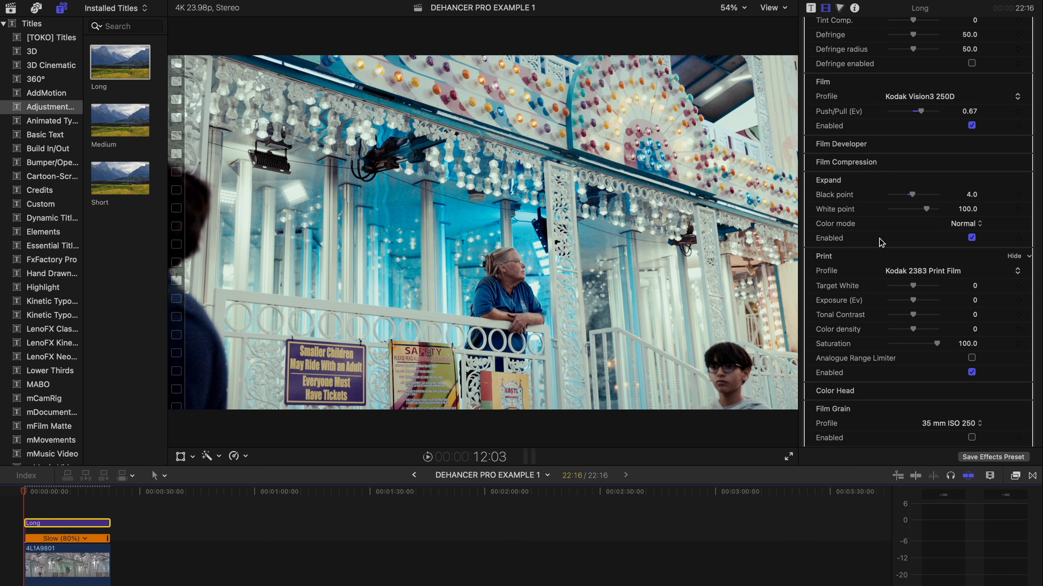
# Step: Set Print Target White to -0.71 and enable Film Developer with boosted Contrast and Color
pyautogui.moveTo(917, 288)
pyautogui.mouseDown()
pyautogui.moveTo(931, 288)
pyautogui.moveTo(895, 284)
pyautogui.moveTo(907, 289)
pyautogui.mouseUp()
pyautogui.moveTo(902, 288); pyautogui.dragTo(901, 288)
pyautogui.click(1003, 143)
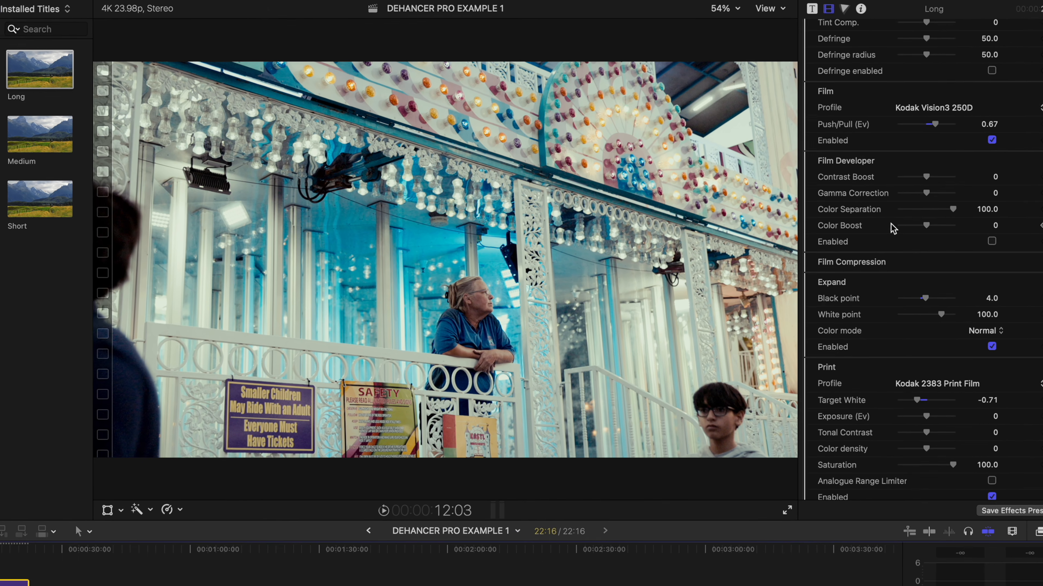
pyautogui.click(992, 241)
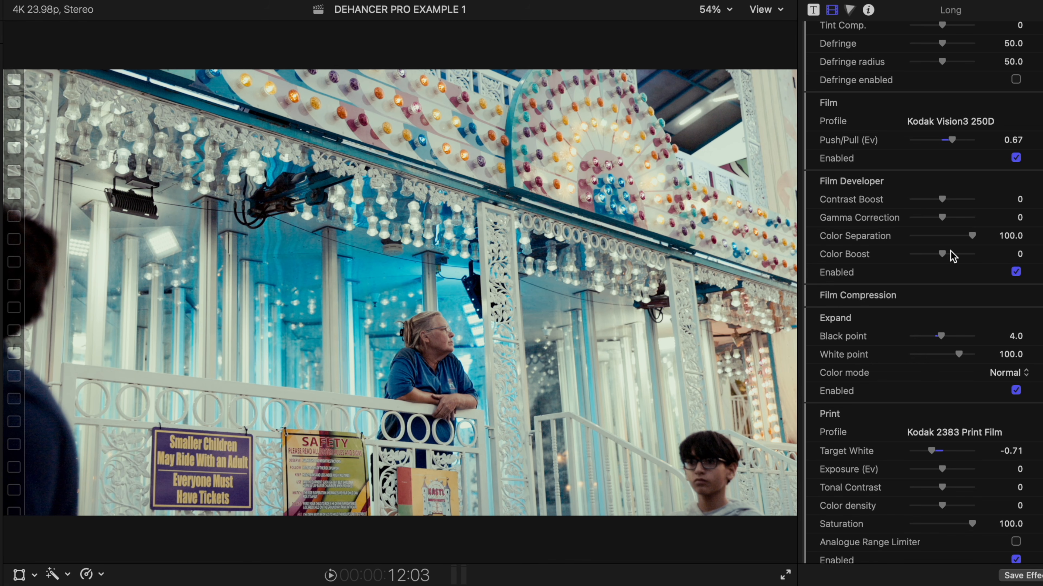
pyautogui.moveTo(943, 254); pyautogui.dragTo(955, 255)
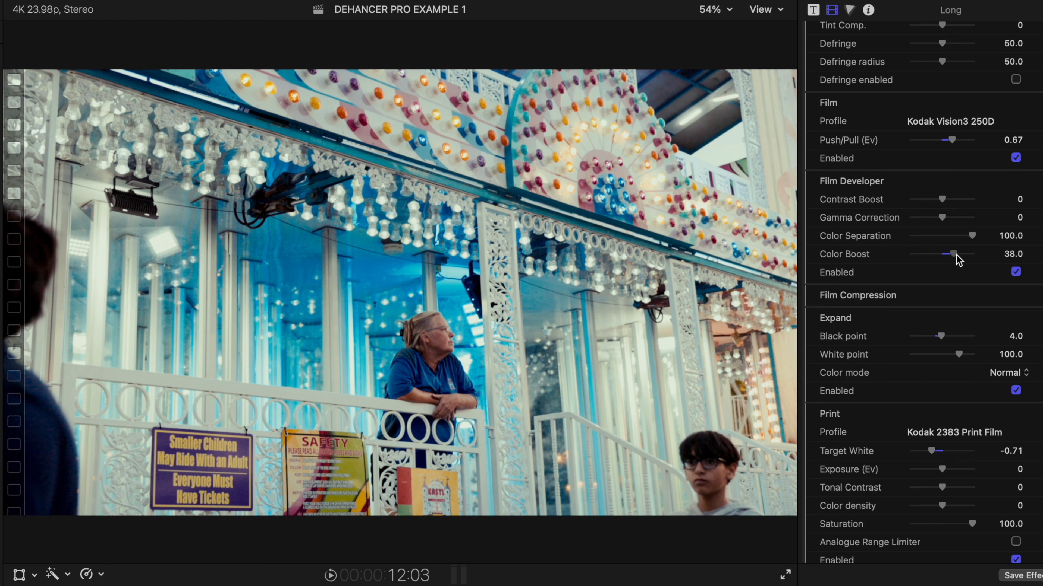
pyautogui.moveTo(943, 200); pyautogui.dragTo(950, 206)
pyautogui.moveTo(954, 256); pyautogui.dragTo(959, 262)
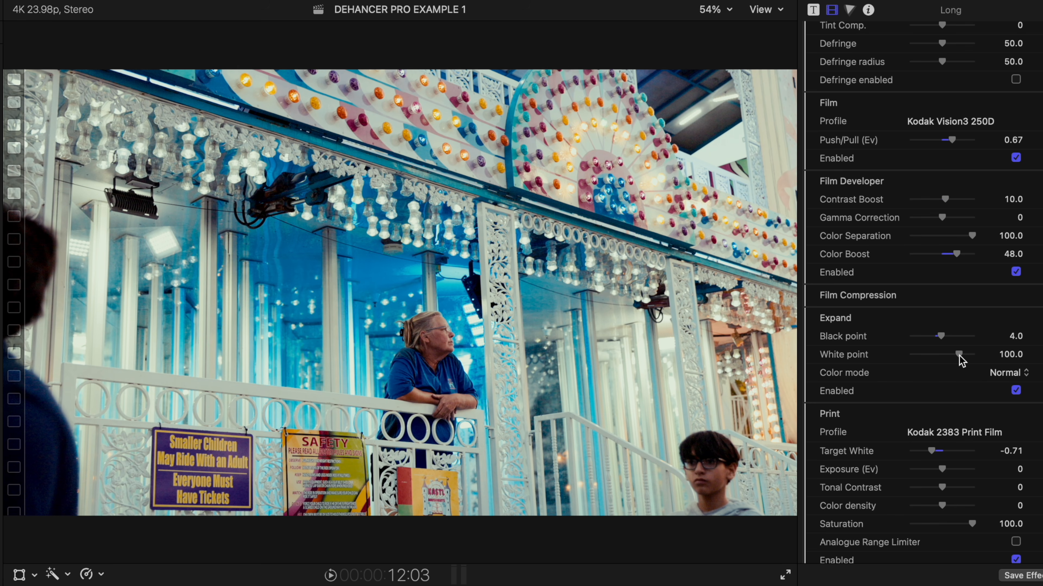
# Step: Lower Expand white point to 87.0 and raise Print exposure to 0.34 Ev
pyautogui.moveTo(959, 355); pyautogui.dragTo(950, 357)
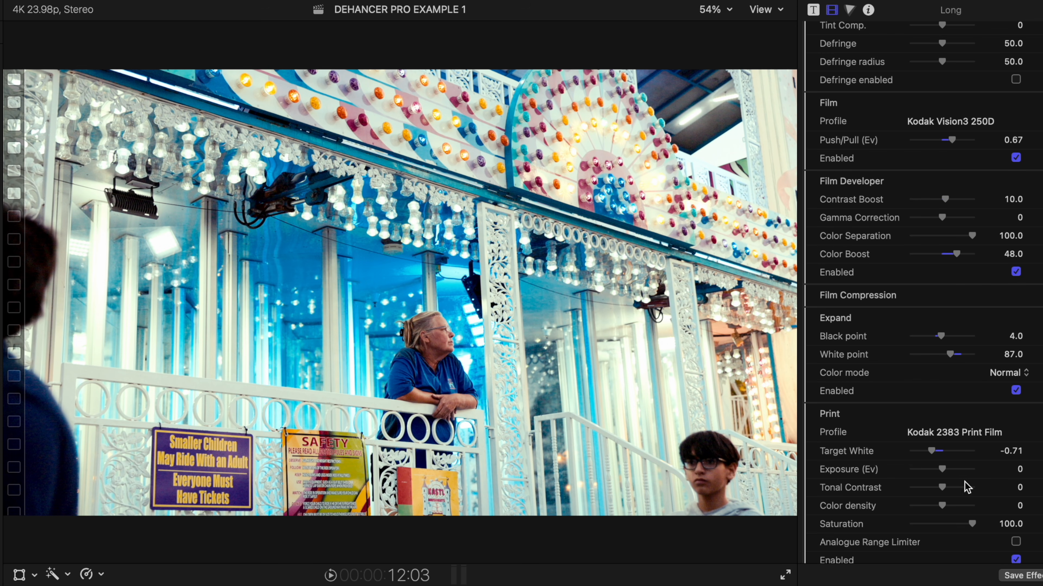
pyautogui.scroll(-6, 964, 487)
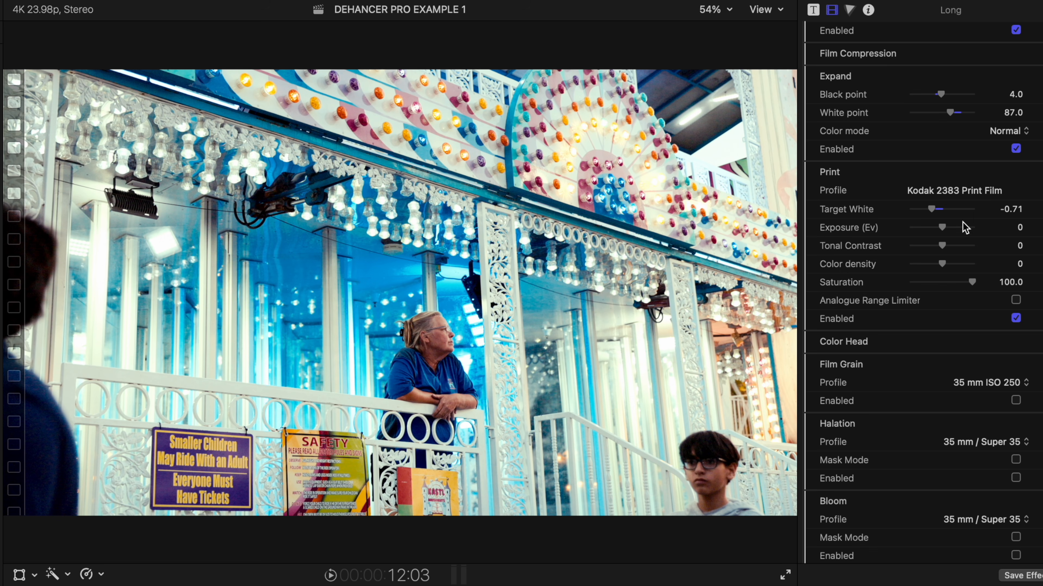
pyautogui.moveTo(943, 228); pyautogui.dragTo(946, 228)
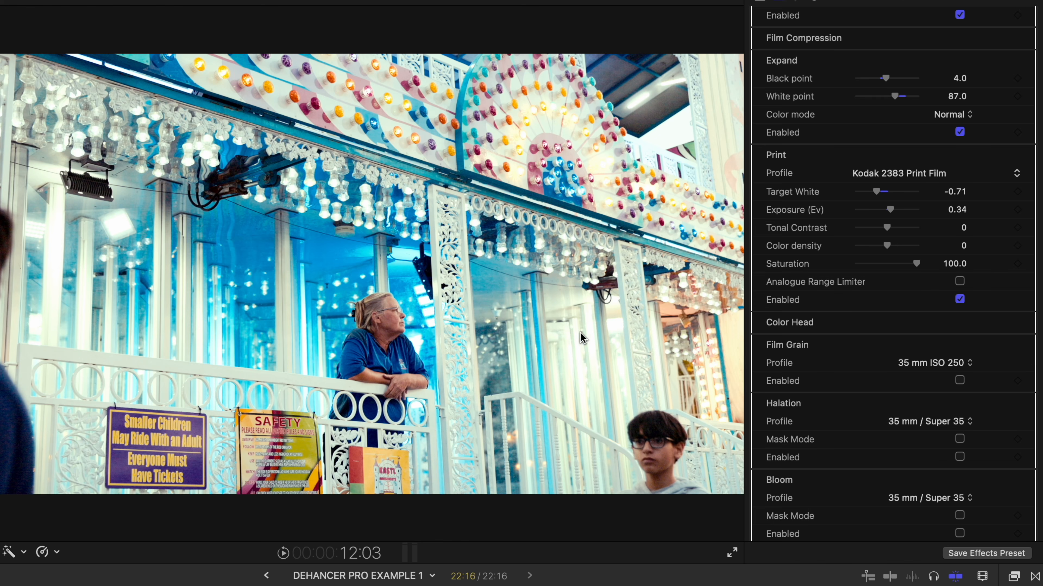
# Step: Enable Film Grain with the 65 mm ISO 50 grain profile
pyautogui.scroll(-3, 825, 369)
pyautogui.click(960, 318)
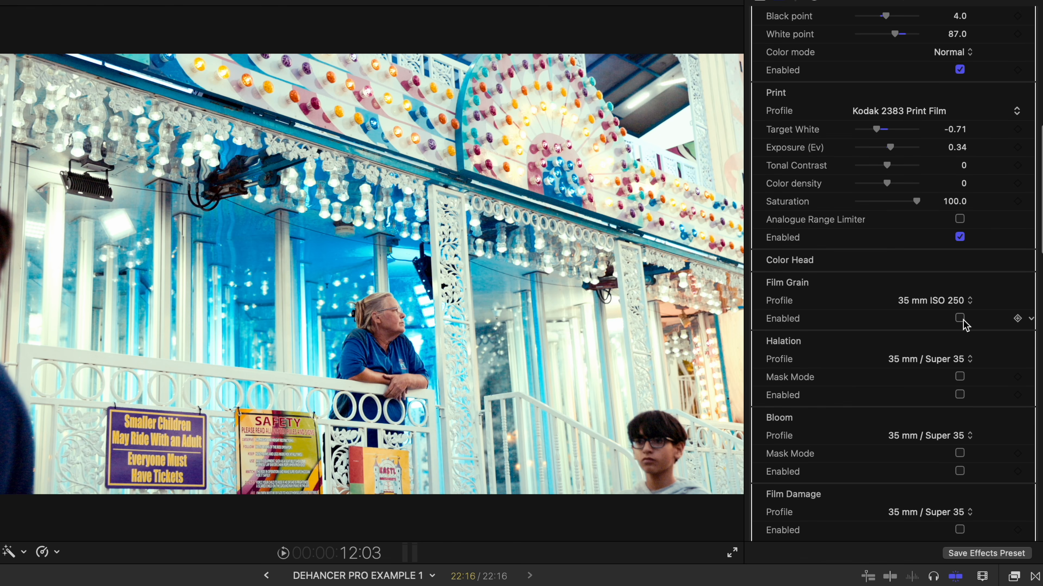
pyautogui.click(958, 302)
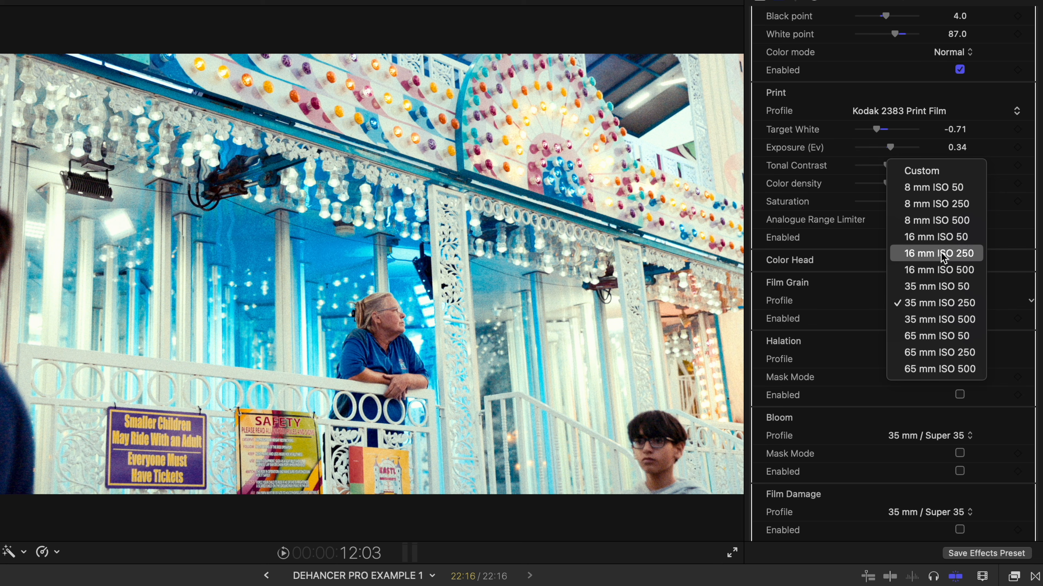
pyautogui.click(947, 175)
pyautogui.scroll(-2, 868, 424)
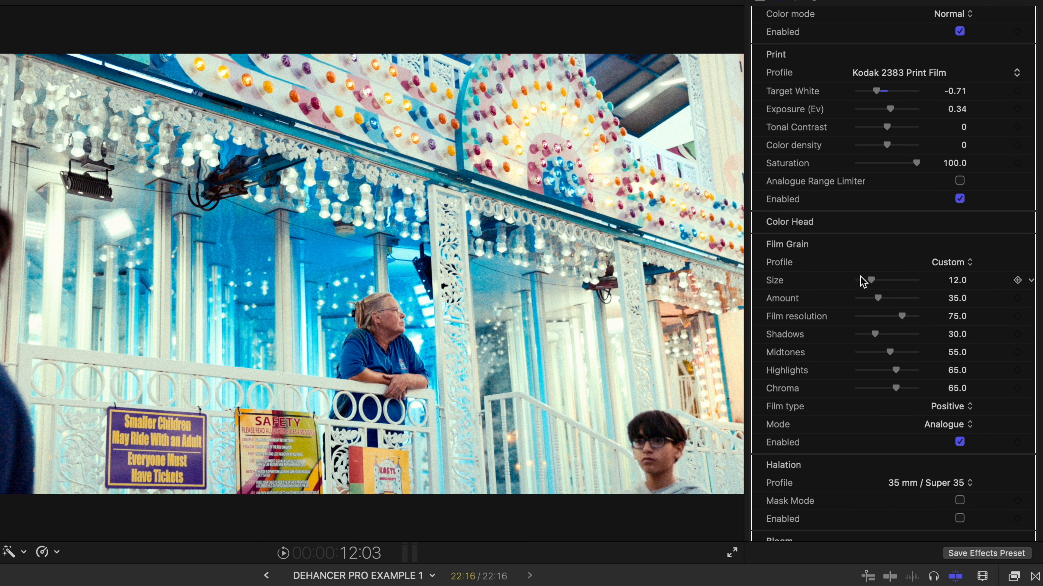
pyautogui.click(919, 265)
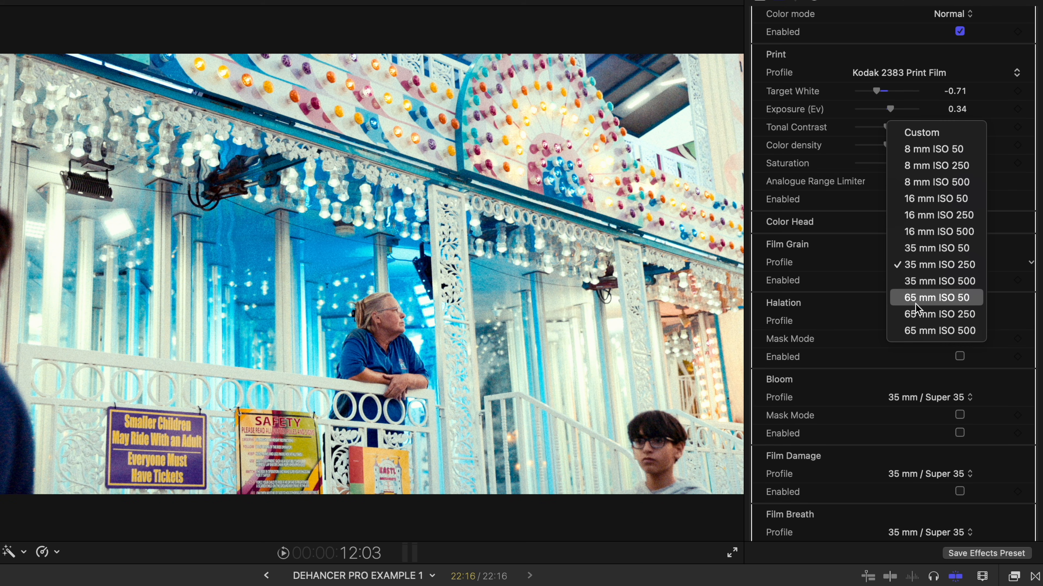
pyautogui.click(975, 301)
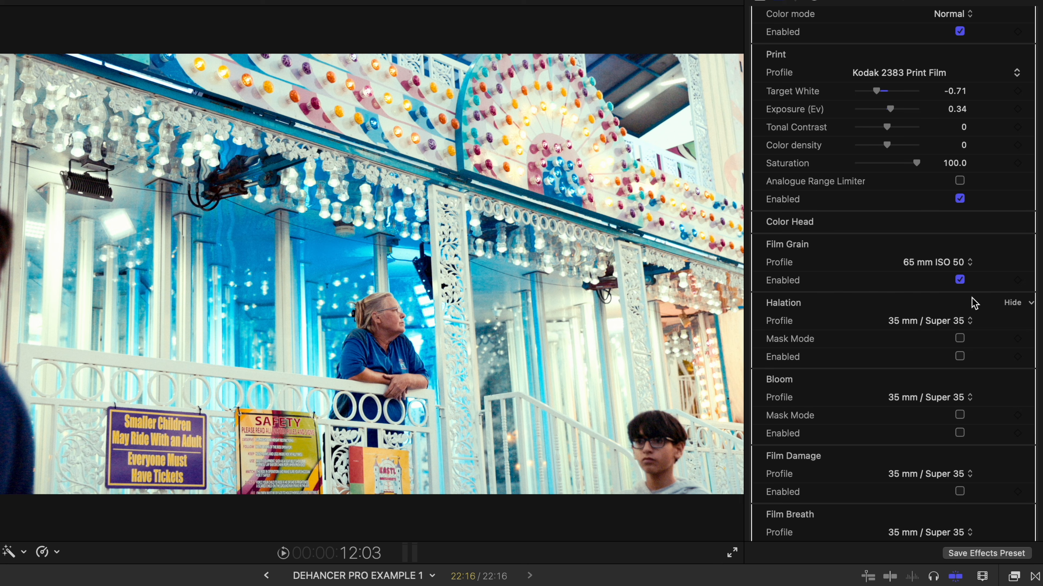
# Step: Switch on the Halation module
pyautogui.scroll(-3, 974, 303)
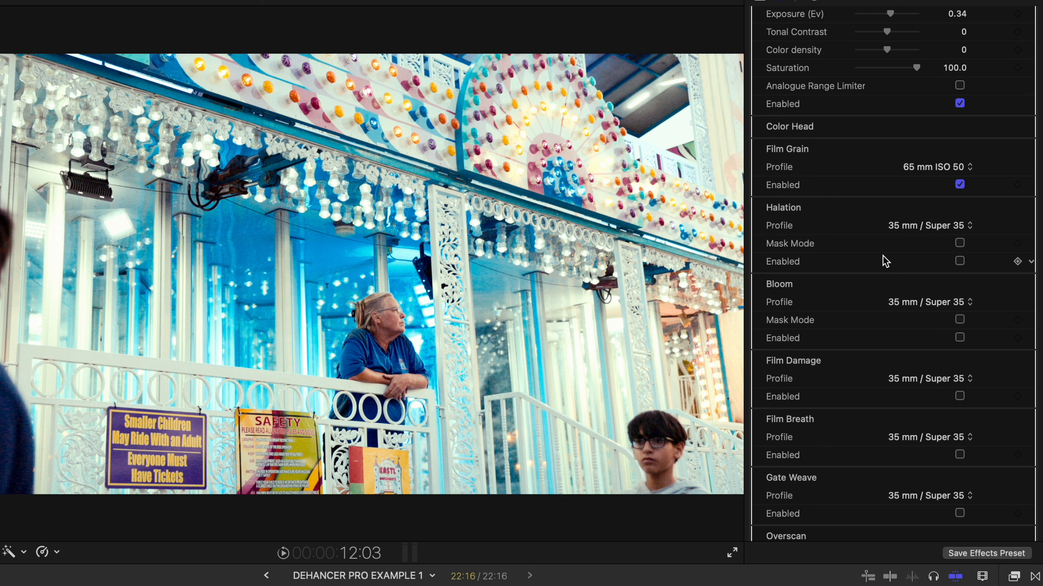
pyautogui.click(959, 261)
pyautogui.click(961, 265)
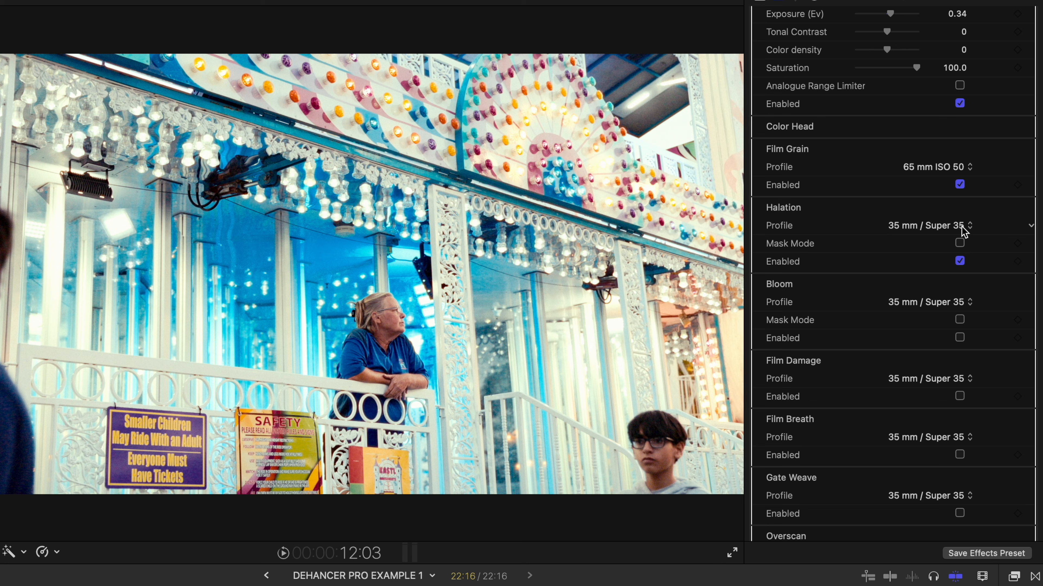
pyautogui.scroll(-1, 855, 245)
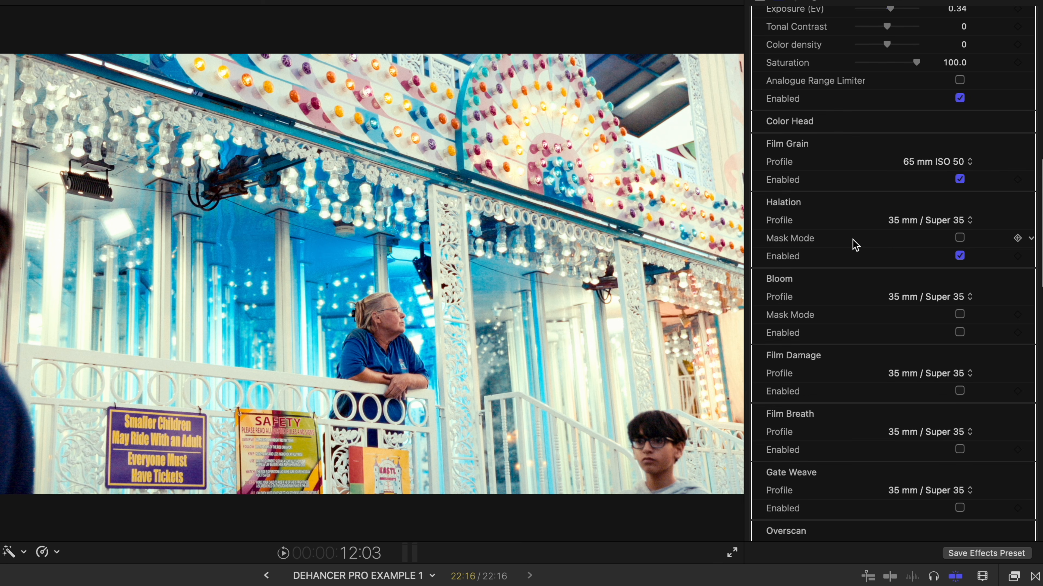
pyautogui.scroll(-5, 855, 245)
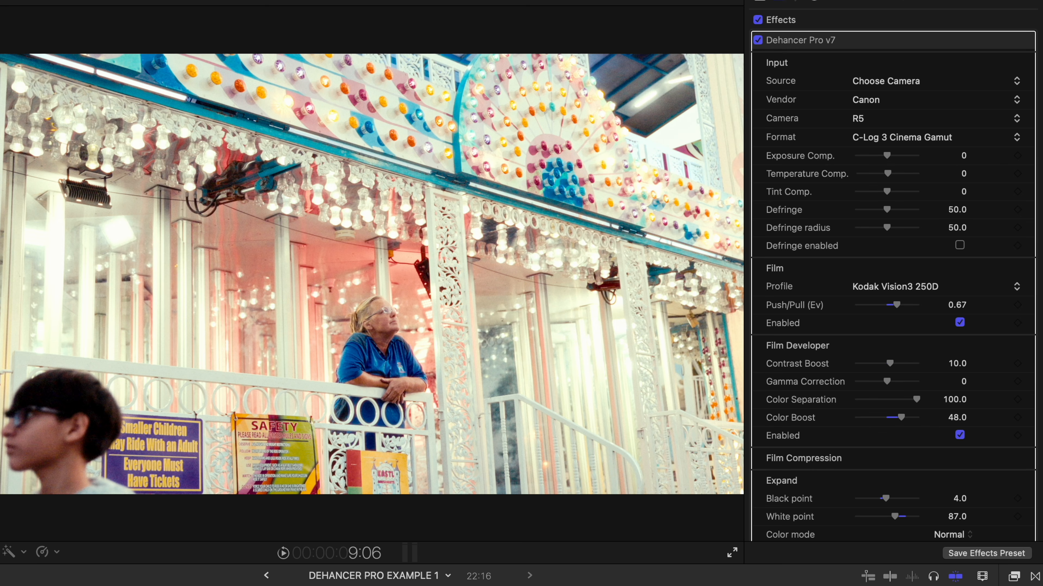
# Step: Enable Film Compression at Impact 60, toggling it off and on to compare the look
pyautogui.scroll(-5, 854, 465)
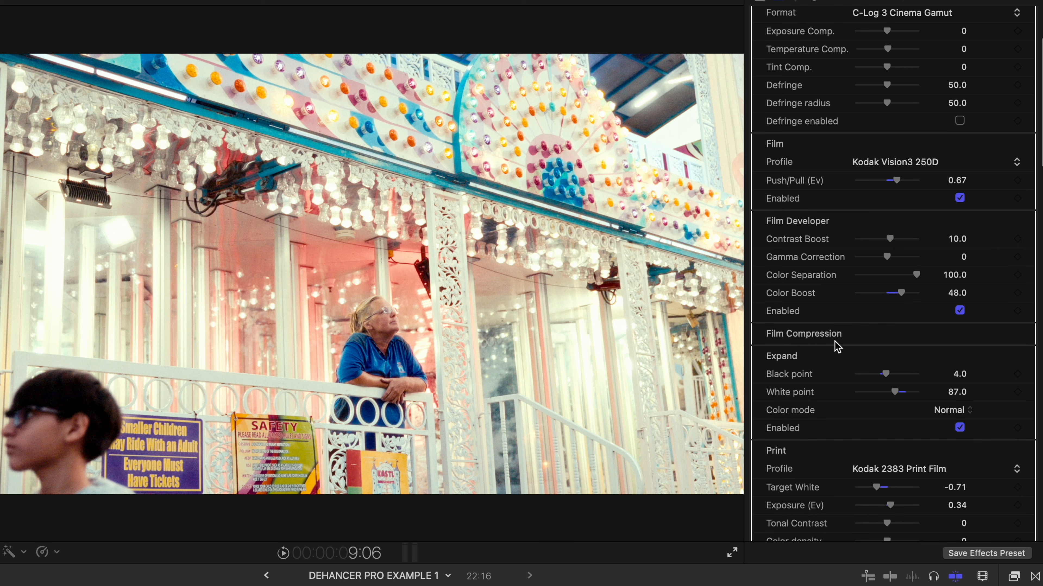
pyautogui.click(1010, 336)
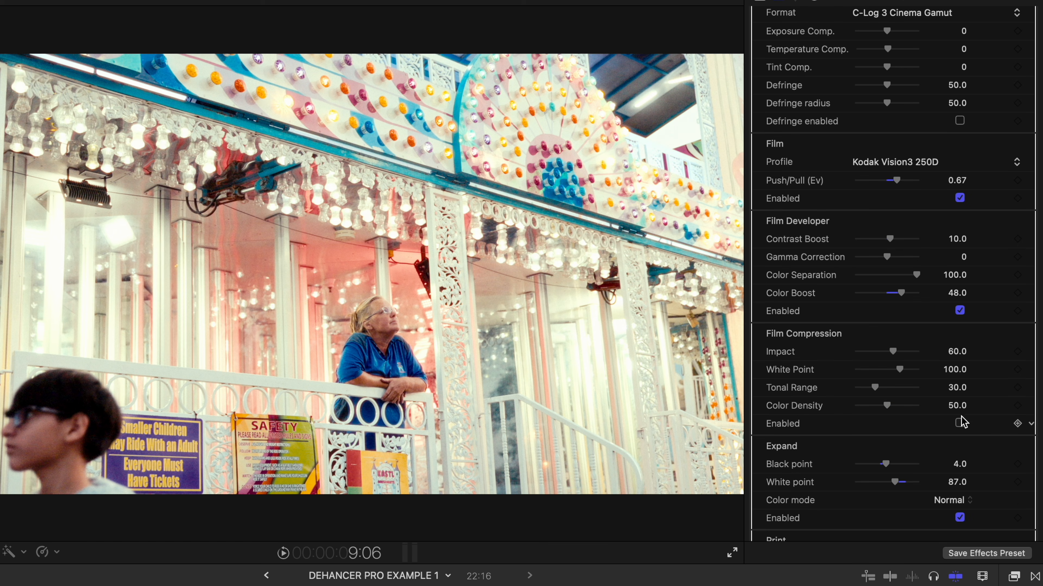
pyautogui.scroll(-2, 817, 308)
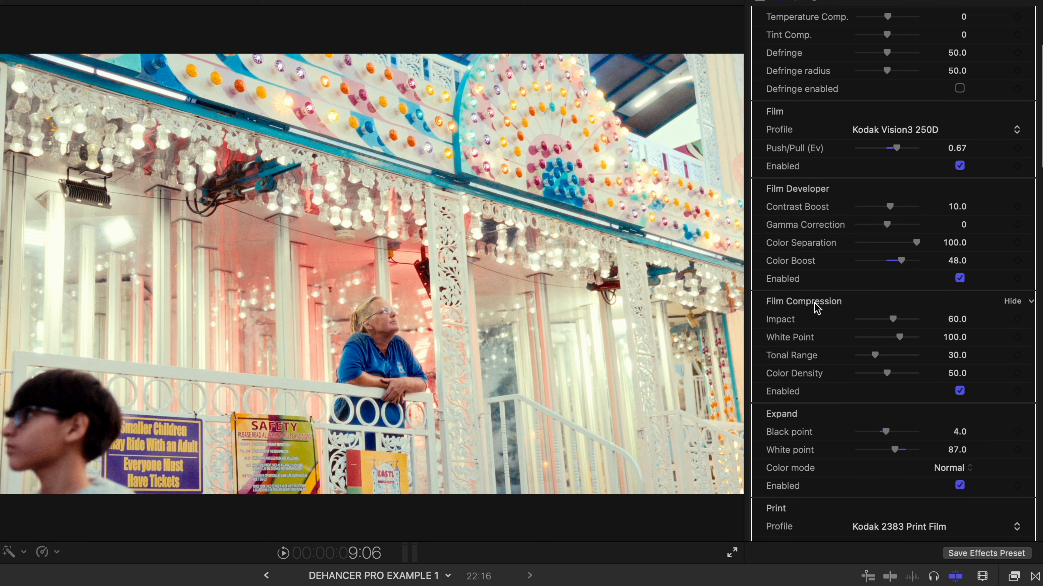
pyautogui.click(960, 391)
pyautogui.click(960, 392)
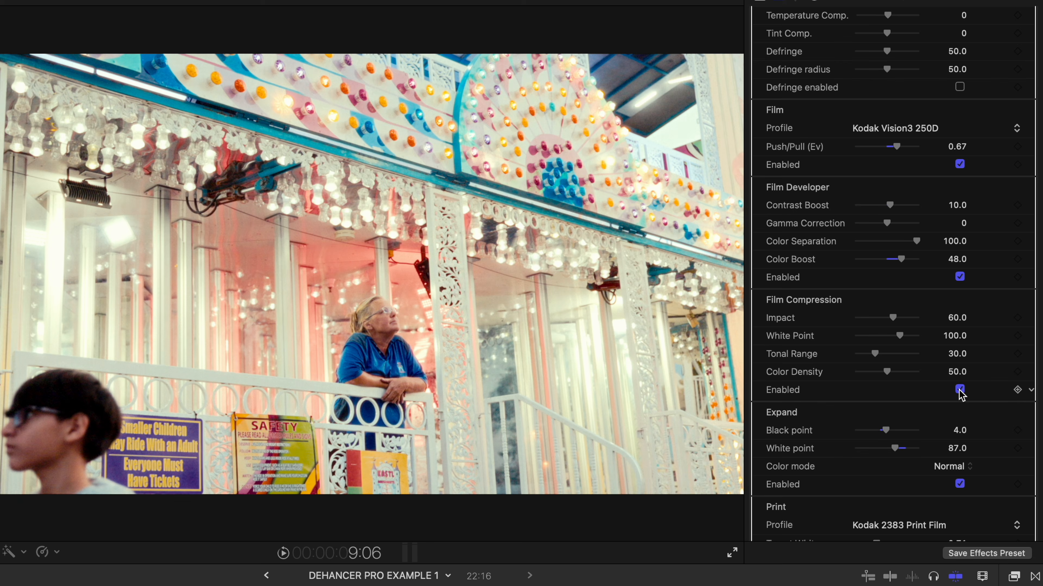
pyautogui.click(959, 392)
pyautogui.click(959, 392)
pyautogui.click(959, 392)
pyautogui.click(960, 391)
# Step: Play back the graded clip, then lay a Long adjustment title across the saluting-man clip
pyautogui.press('space')
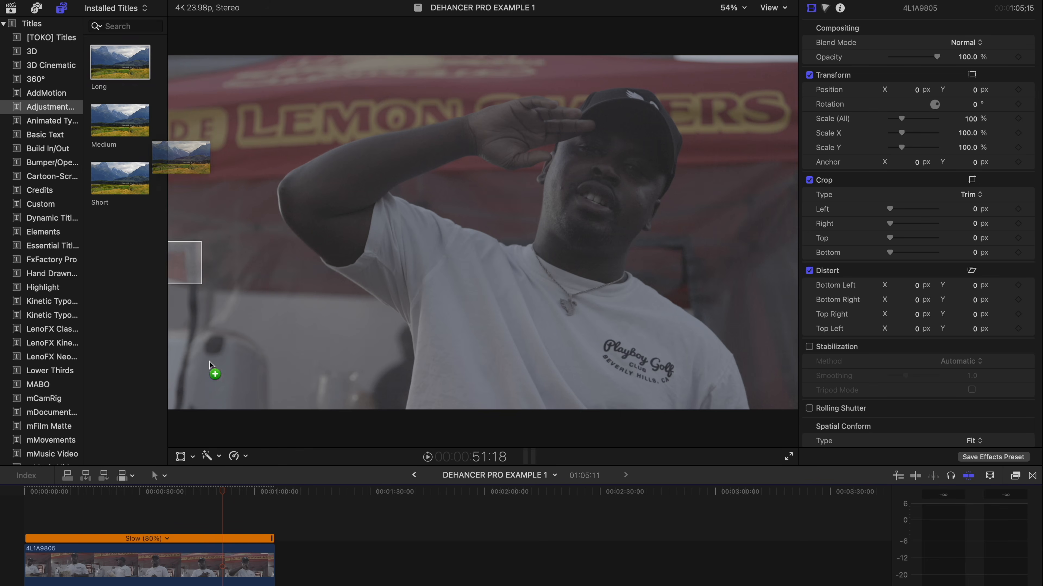
pyautogui.moveTo(209, 361); pyautogui.dragTo(274, 525)
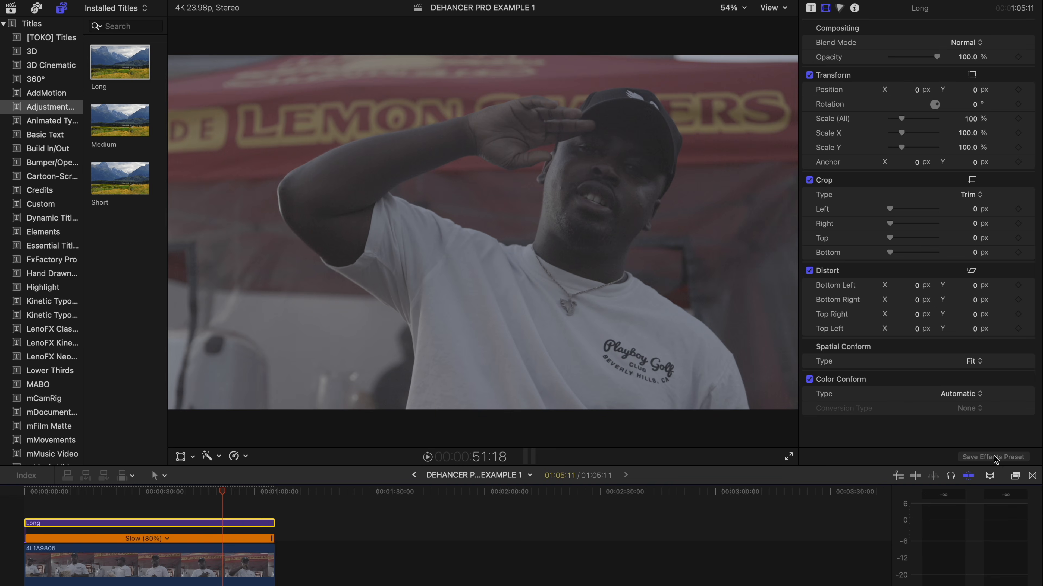
# Step: Apply Dehancer Pro v7 to the new Long adjustment title
pyautogui.click(1016, 477)
pyautogui.moveTo(566, 534); pyautogui.dragTo(172, 526)
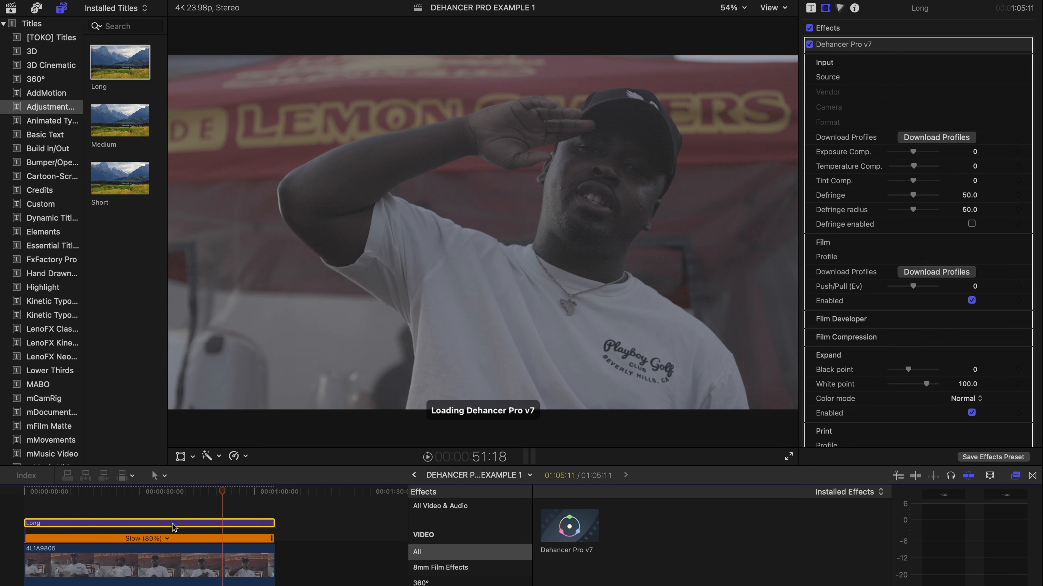
pyautogui.press('super+5')
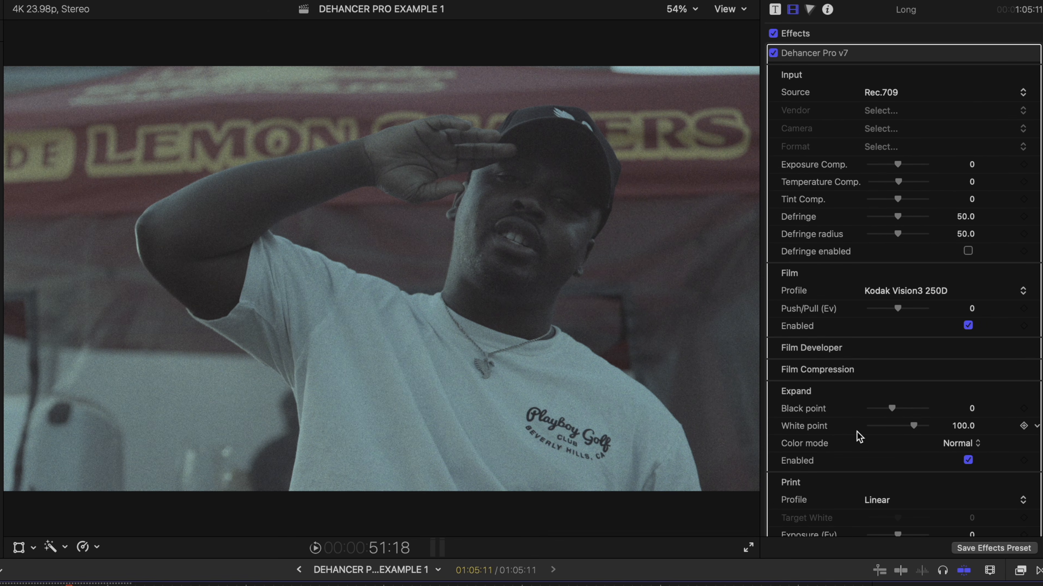
# Step: Set Dehancer's input to a Canon R5 camera with C-Log 3 Cinema Gamut
pyautogui.click(878, 94)
pyautogui.click(890, 155)
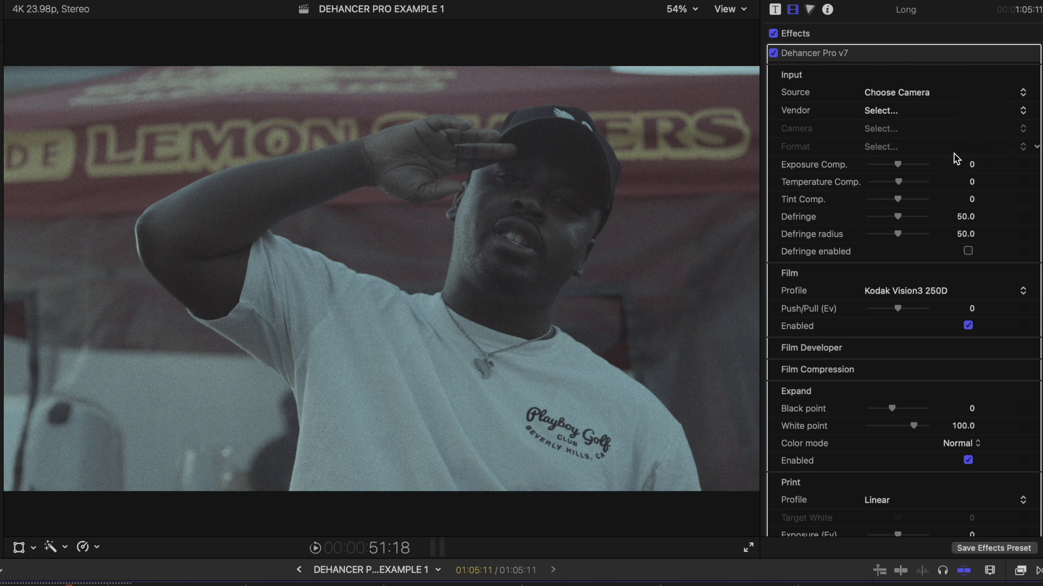
pyautogui.click(897, 118)
pyautogui.click(903, 169)
pyautogui.click(908, 129)
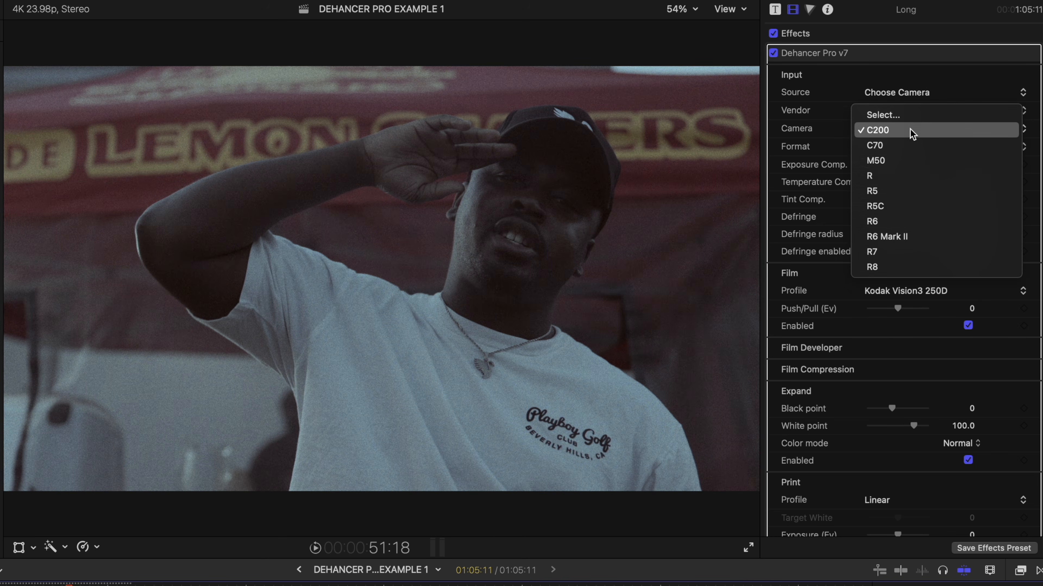
pyautogui.click(898, 190)
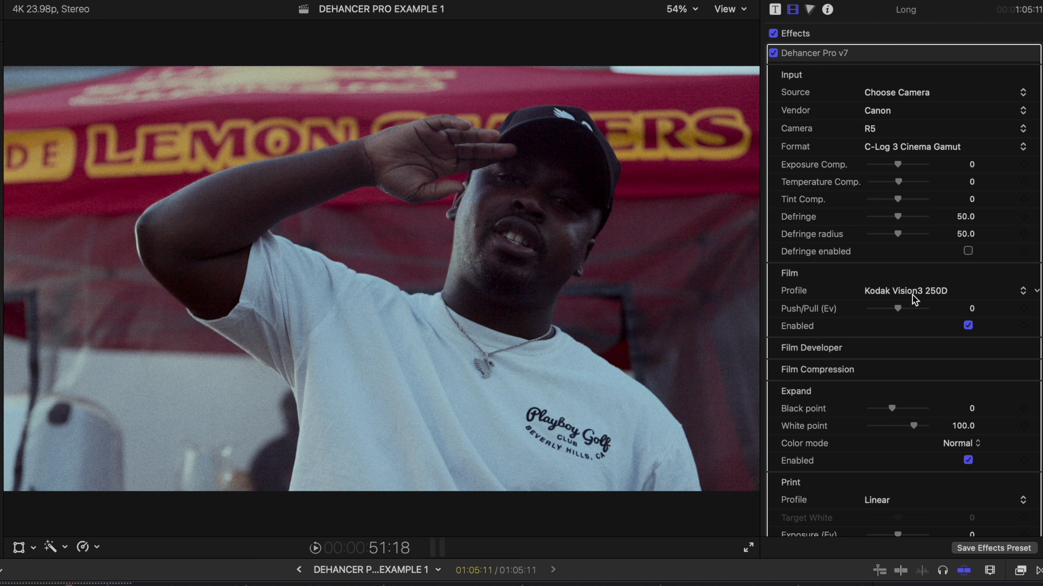
# Step: Set film Push/Pull to -0.41, show RGB scopes, and set Expand white point 87.0, black point 2.0
pyautogui.moveTo(898, 309)
pyautogui.mouseDown()
pyautogui.moveTo(878, 310)
pyautogui.moveTo(891, 312)
pyautogui.mouseUp()
pyautogui.scroll(-5, 870, 288)
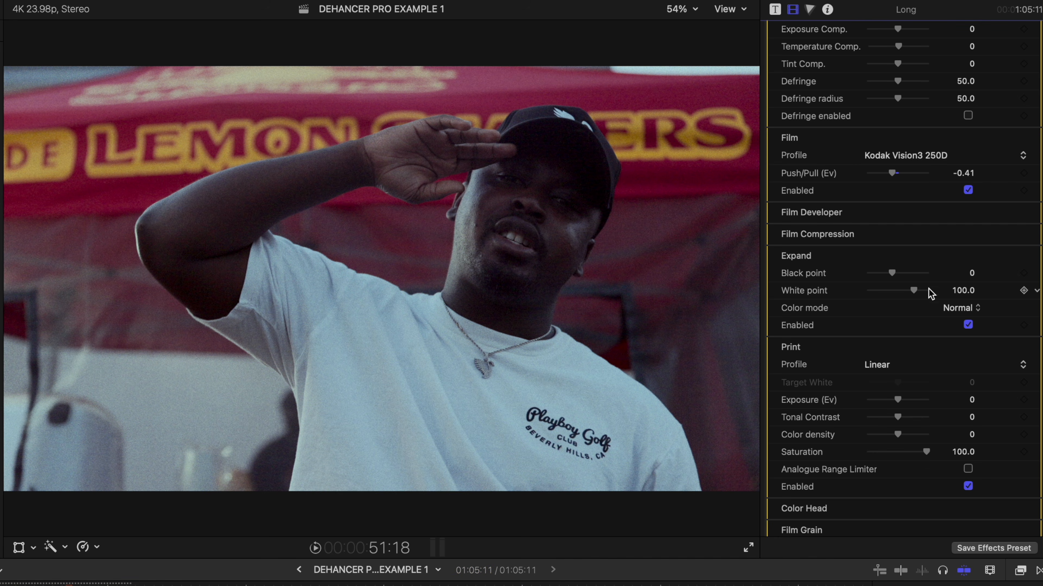
pyautogui.press('super+7')
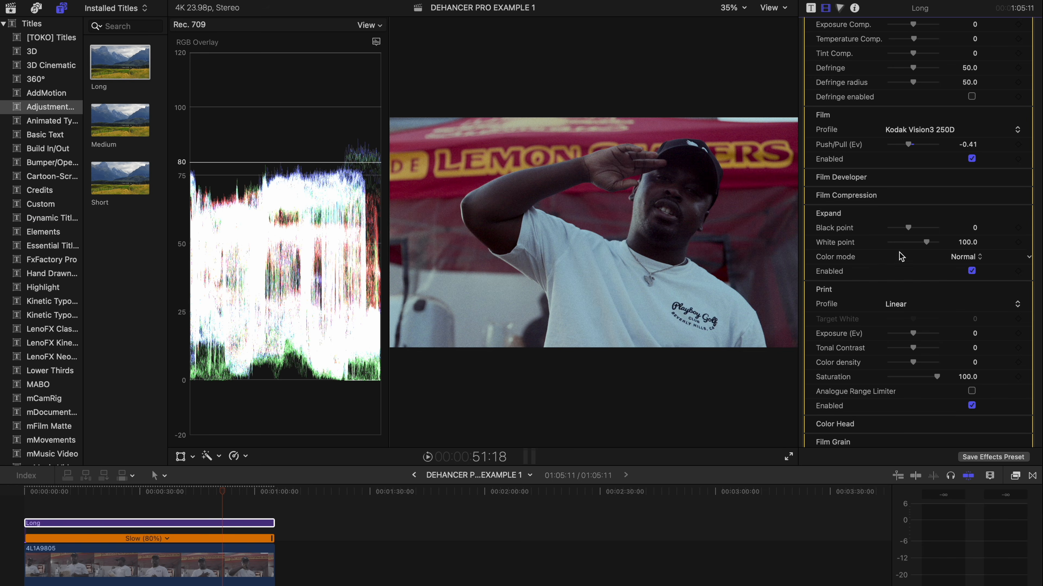
pyautogui.moveTo(927, 246); pyautogui.dragTo(919, 248)
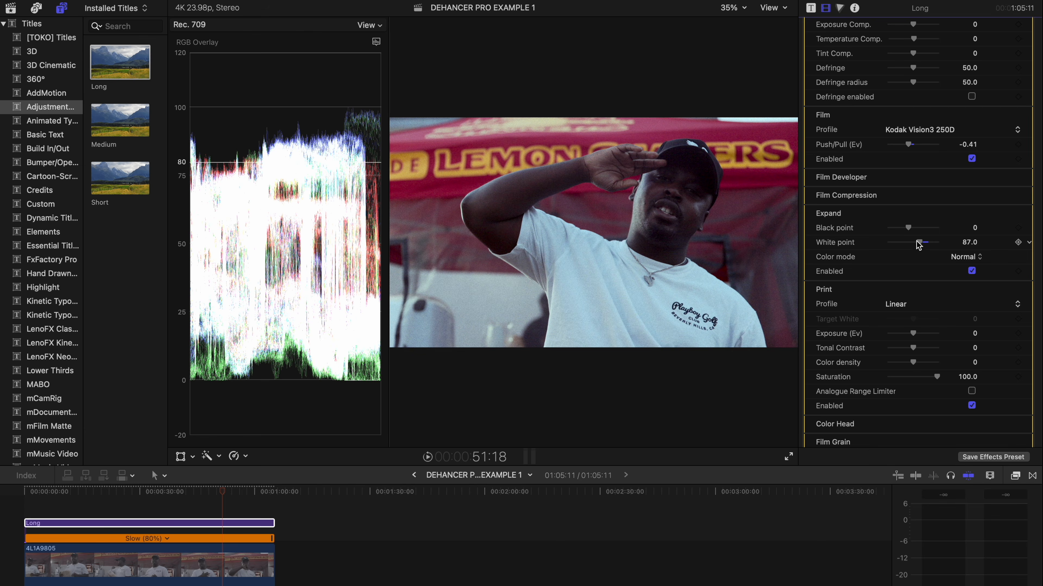
pyautogui.moveTo(909, 228); pyautogui.dragTo(911, 228)
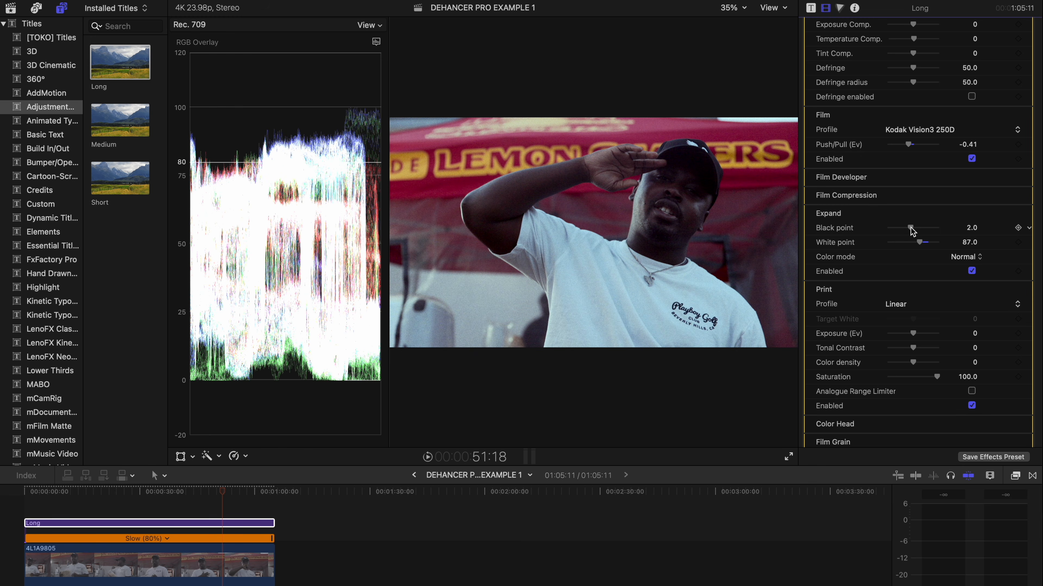
pyautogui.scroll(-4, 932, 269)
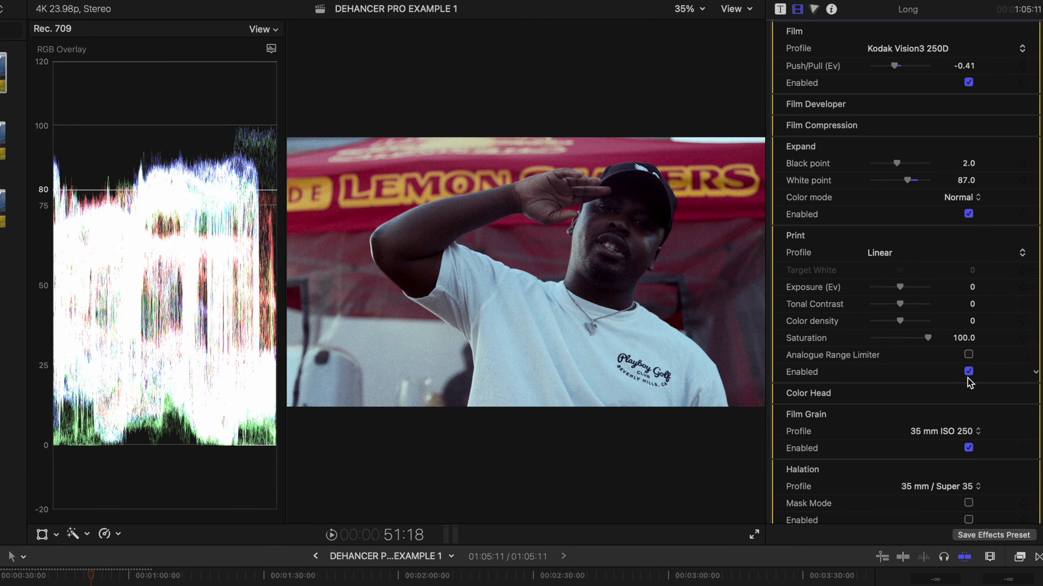
# Step: Try Kodak 2383 Print Film as the Print profile, then switch it to Kodak Endura Glossy Paper
pyautogui.click(880, 251)
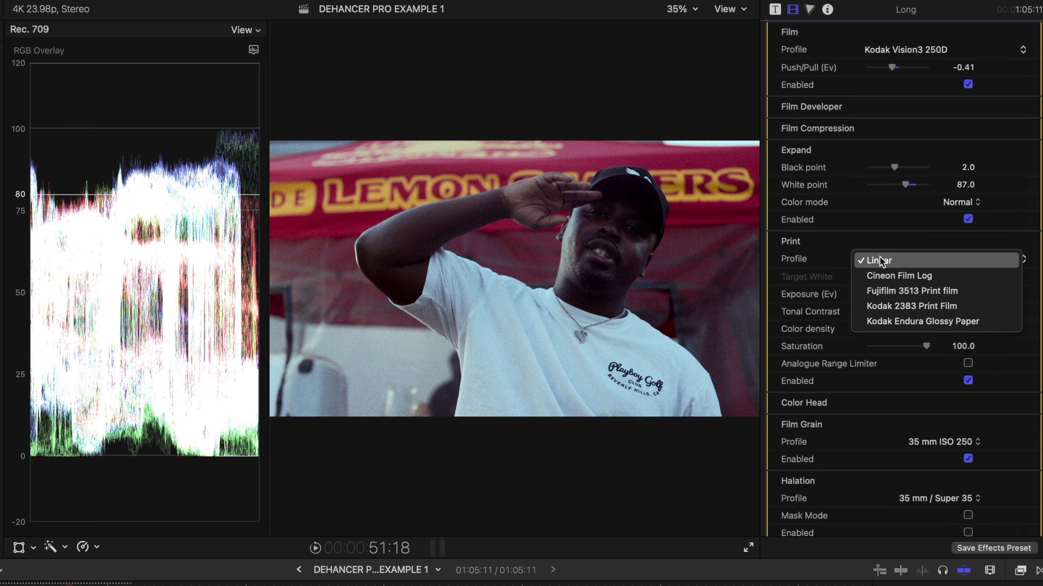
pyautogui.click(961, 309)
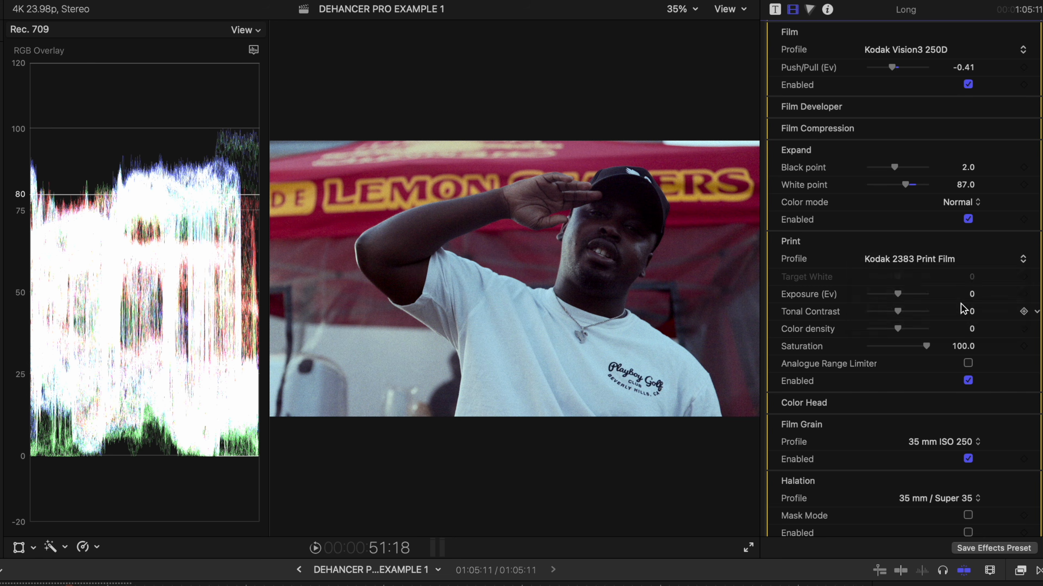
pyautogui.click(944, 258)
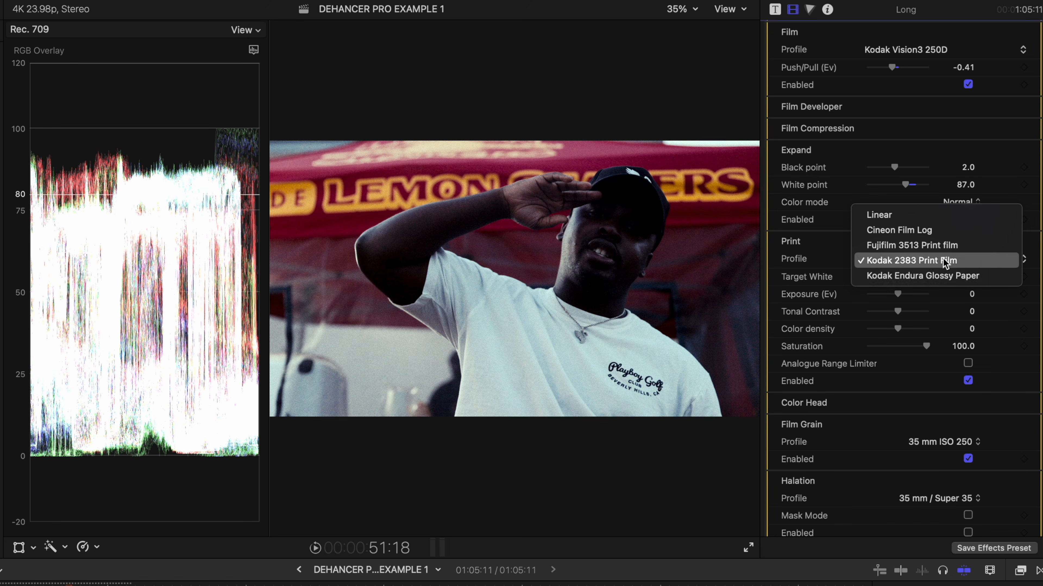
pyautogui.click(977, 276)
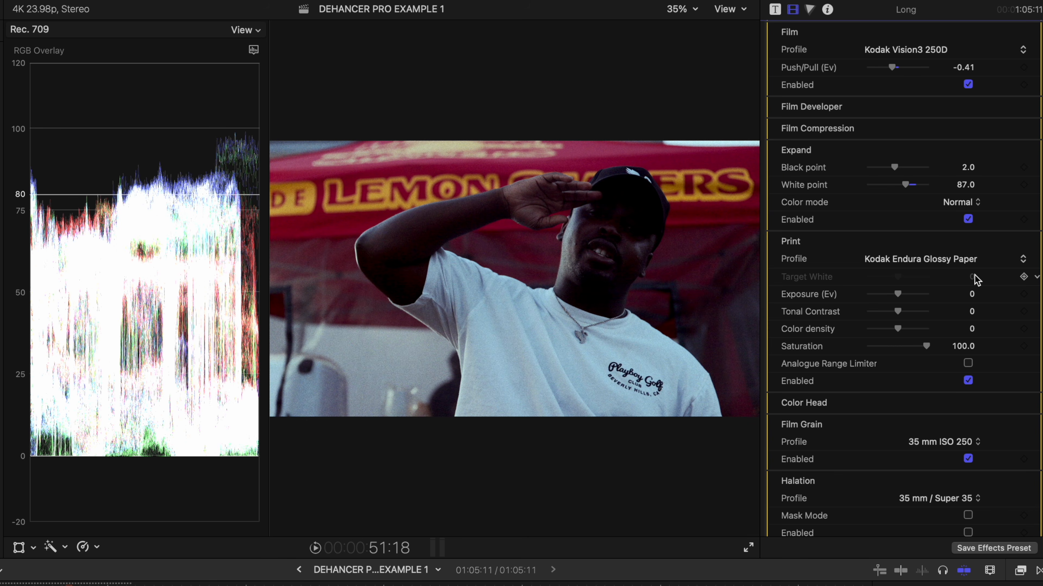
pyautogui.scroll(2, 911, 243)
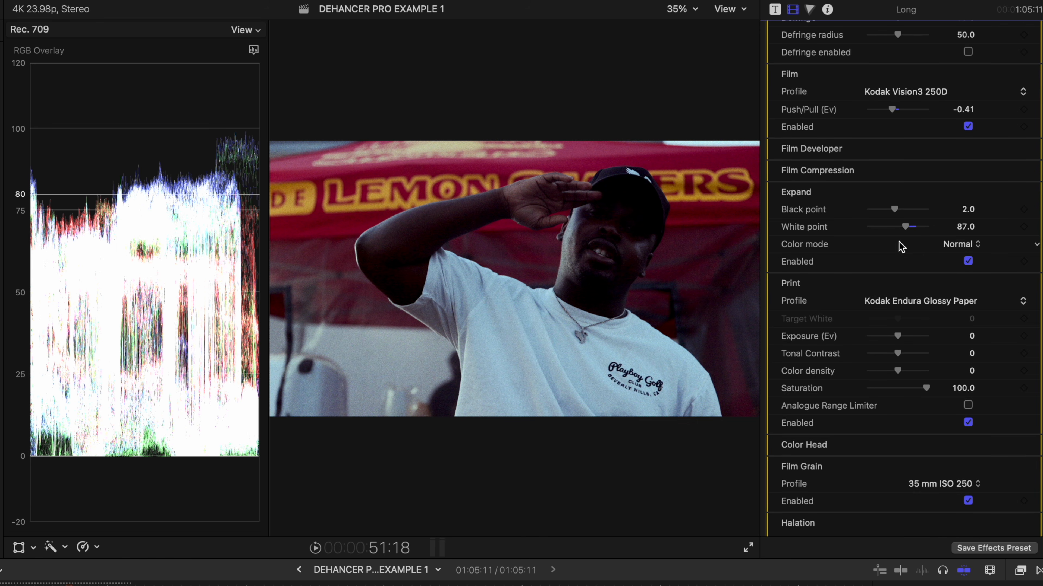
pyautogui.scroll(2, 866, 160)
# Step: Enable Film Developer with Contrast Boost -28 and Color Boost 39
pyautogui.click(1017, 186)
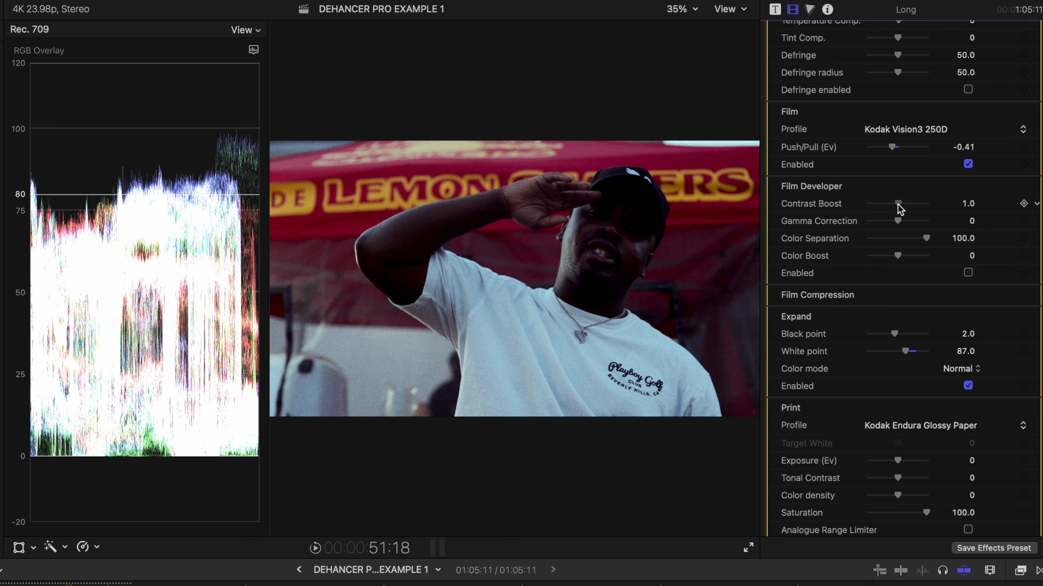
pyautogui.click(968, 273)
pyautogui.moveTo(897, 207); pyautogui.dragTo(889, 208)
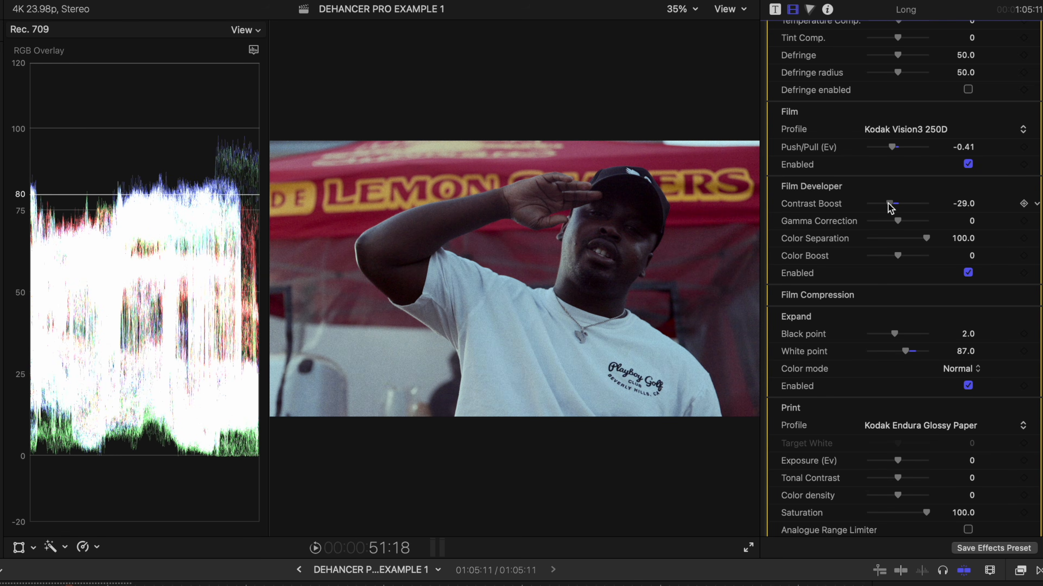
pyautogui.moveTo(897, 254); pyautogui.dragTo(908, 258)
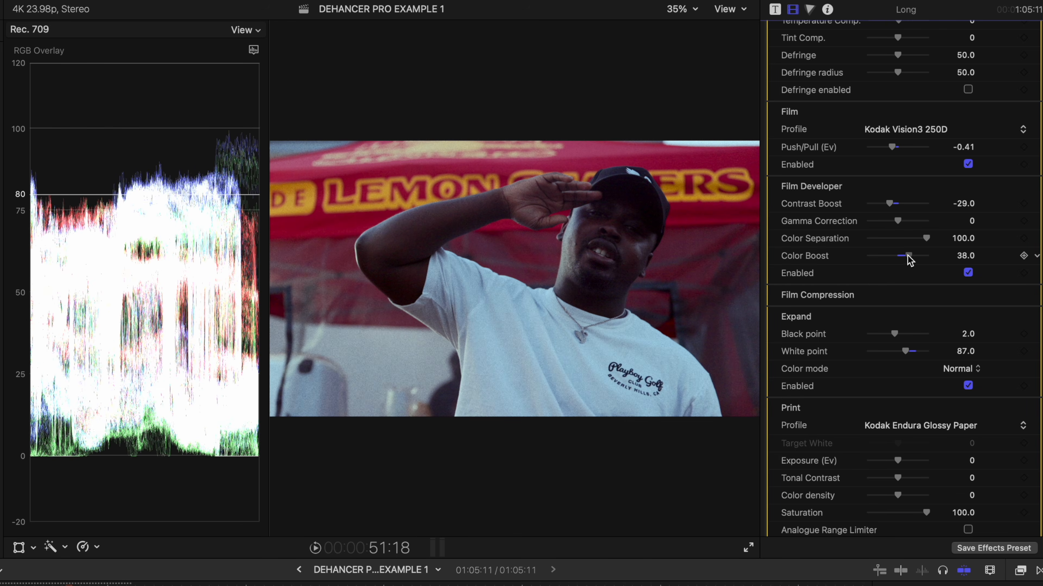
pyautogui.moveTo(891, 204); pyautogui.dragTo(892, 204)
# Step: Lower the White point to 83 and raise Print Color density to 24
pyautogui.scroll(-3, 881, 304)
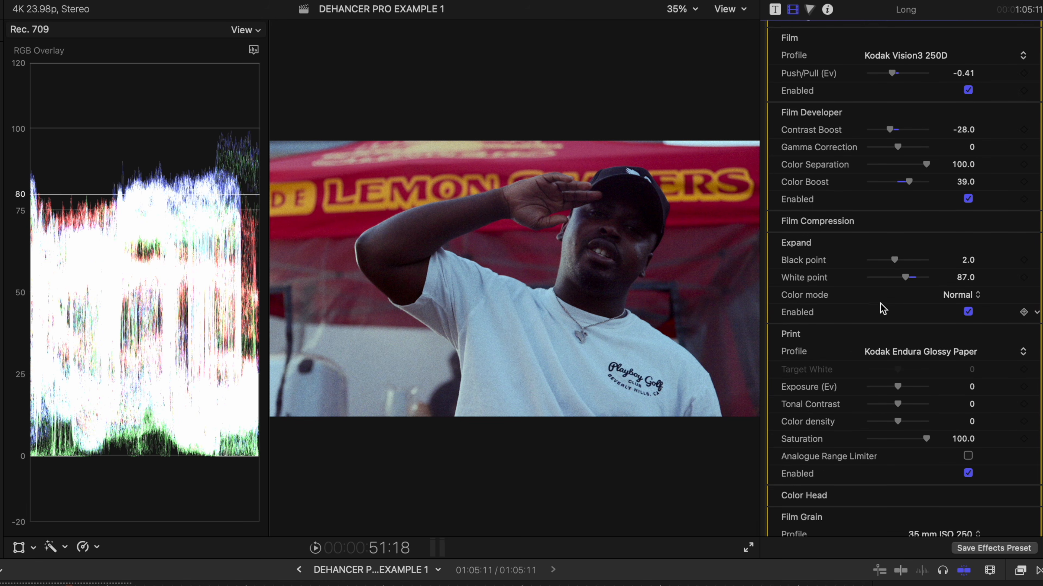
pyautogui.scroll(-1, 896, 390)
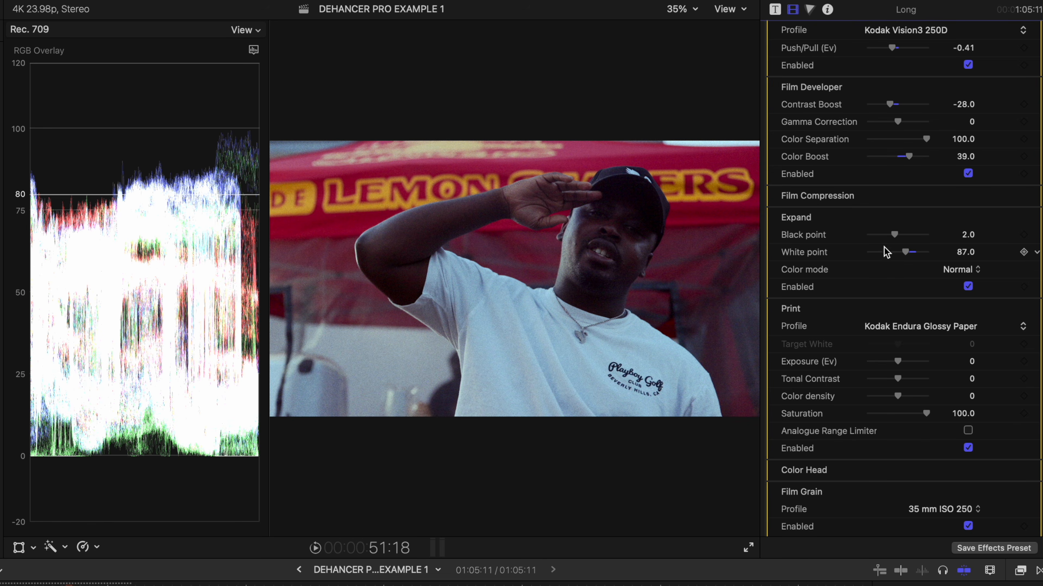
pyautogui.moveTo(907, 257); pyautogui.dragTo(903, 254)
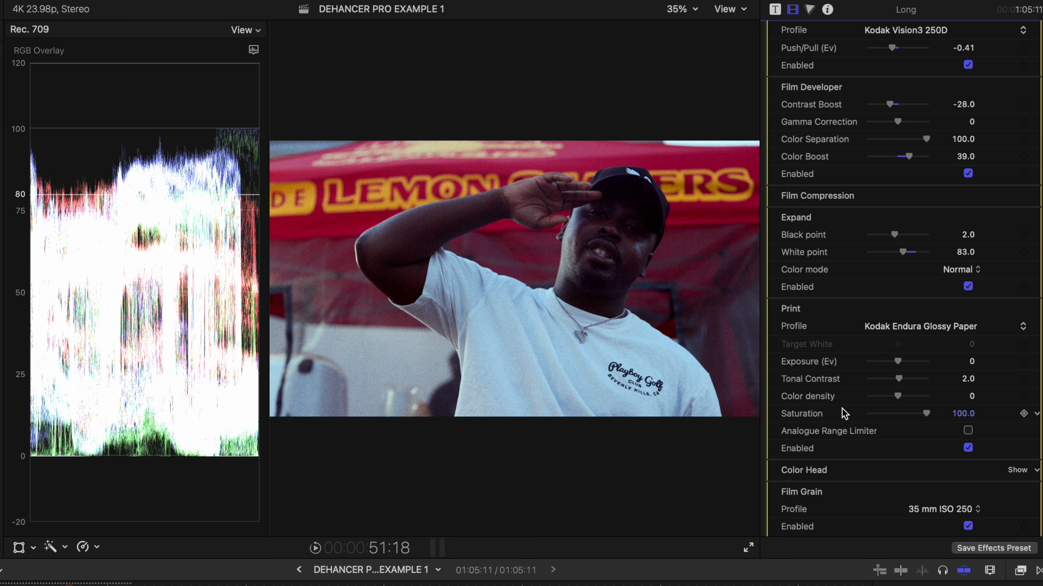
pyautogui.moveTo(897, 396); pyautogui.dragTo(904, 398)
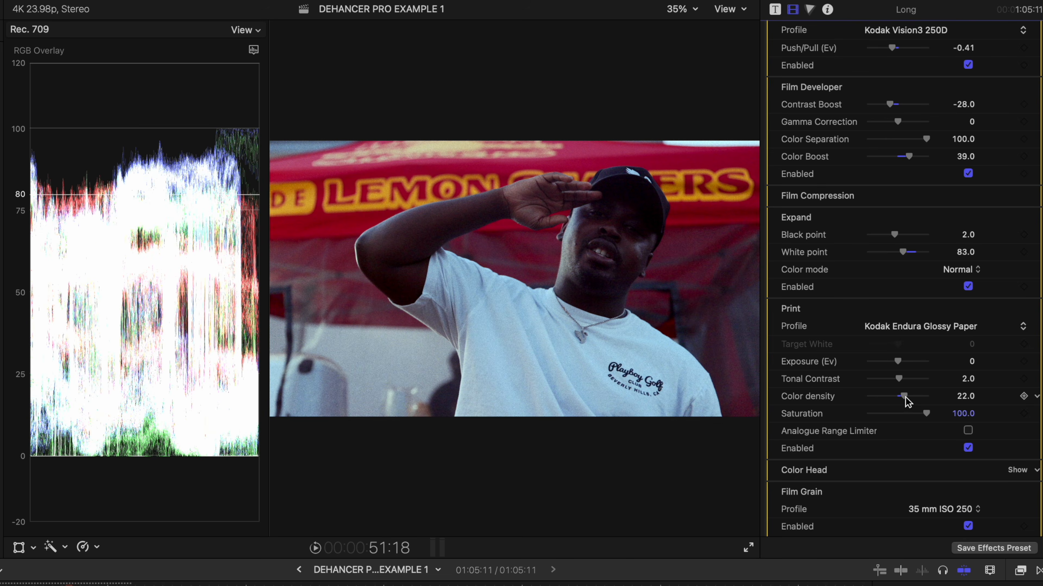
pyautogui.moveTo(905, 398); pyautogui.dragTo(907, 398)
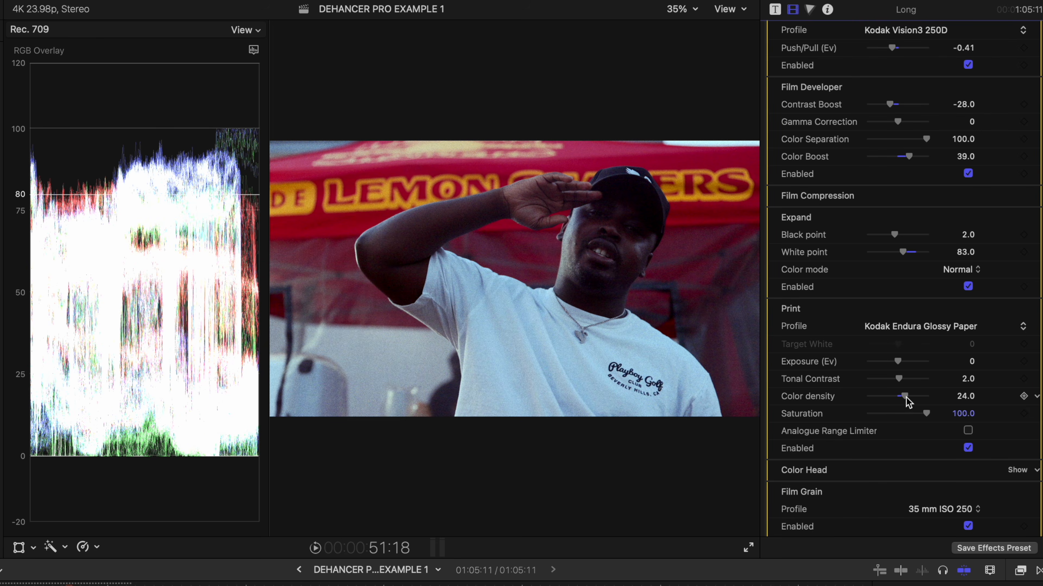
pyautogui.scroll(-10, 868, 410)
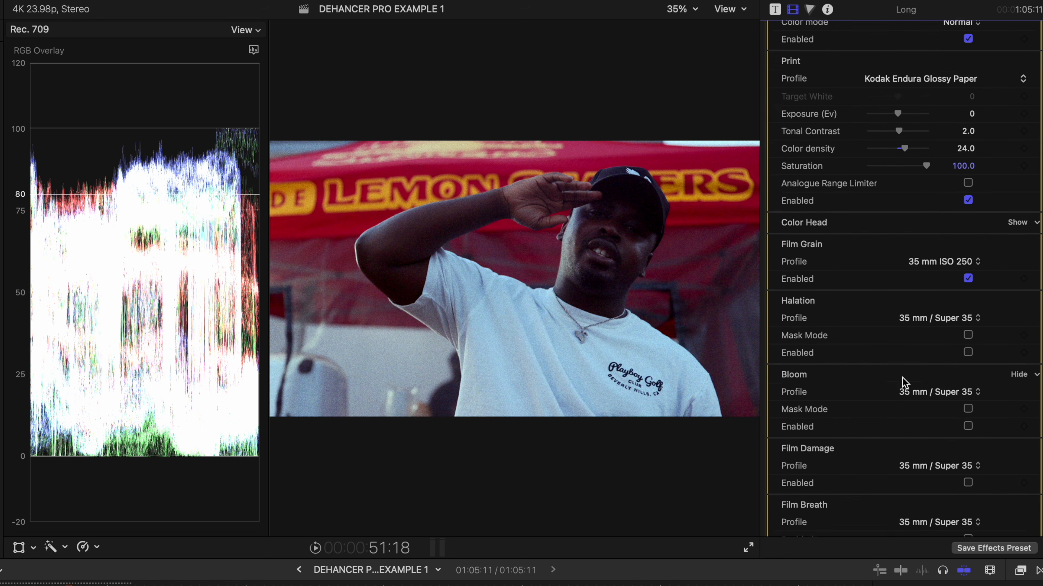
# Step: Set Film Grain back to 35 mm ISO 250 and enable Halation and Bloom
pyautogui.click(936, 210)
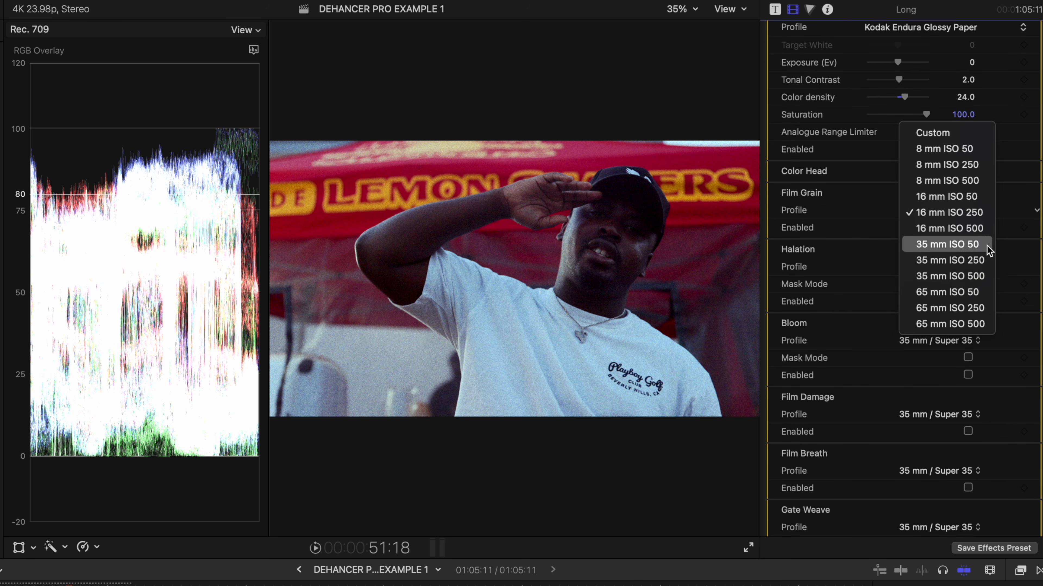
pyautogui.click(973, 262)
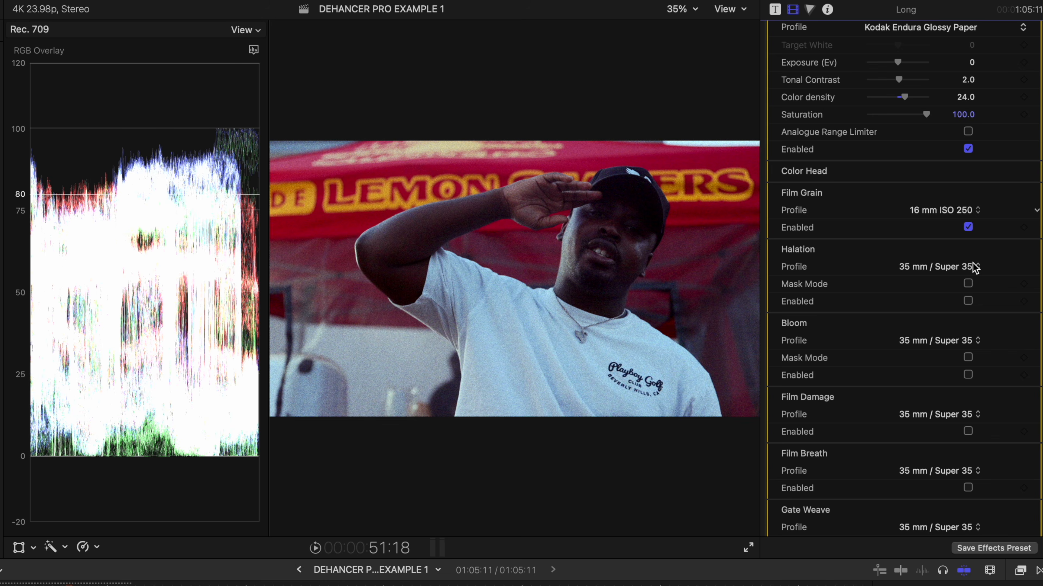
pyautogui.scroll(-3, 898, 286)
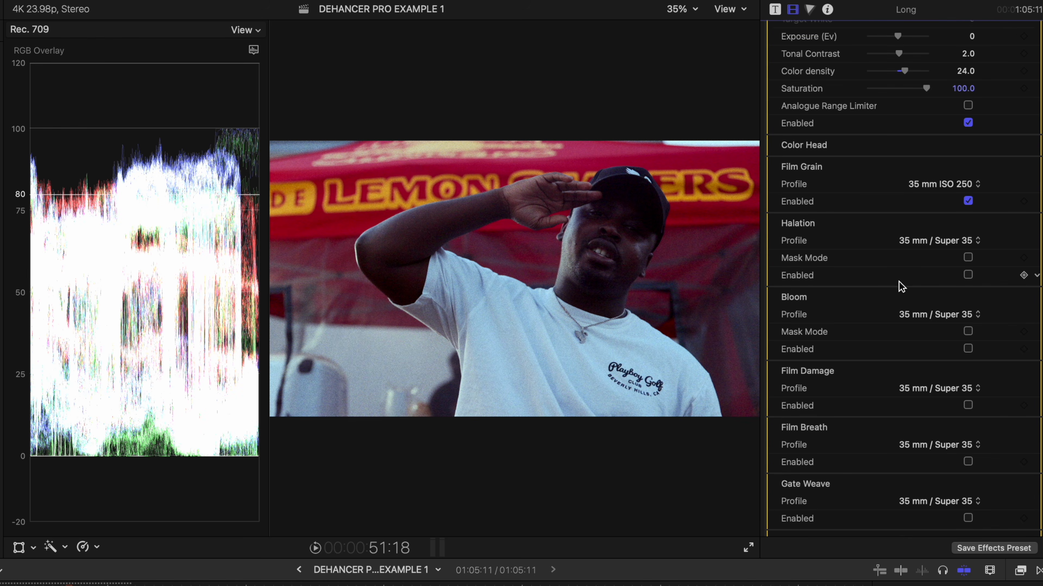
pyautogui.click(968, 249)
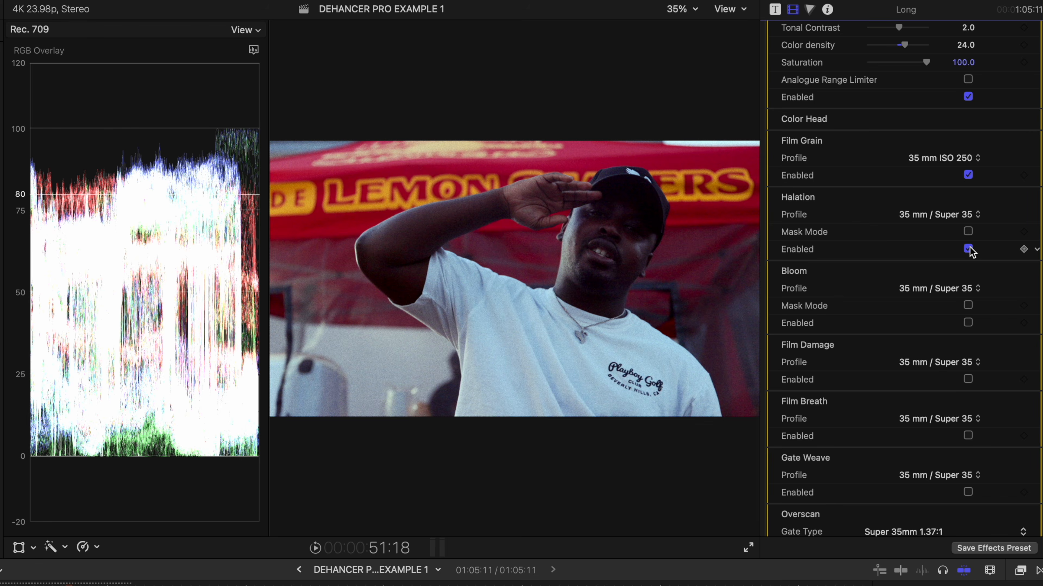
pyautogui.scroll(-2, 971, 251)
pyautogui.click(969, 284)
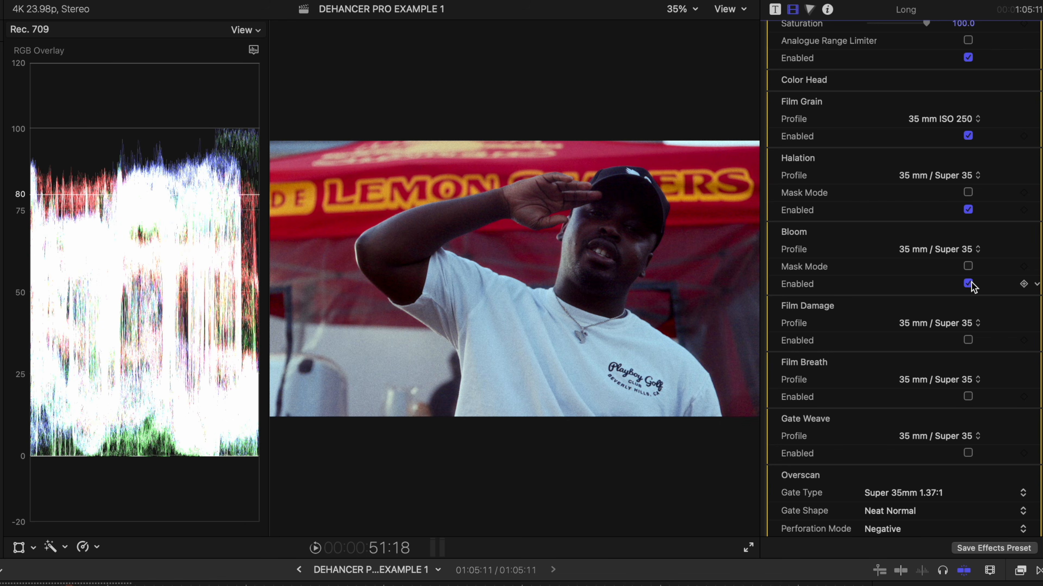
# Step: Set the Film Damage profile to 8 mm / Super 8
pyautogui.scroll(-5, 940, 289)
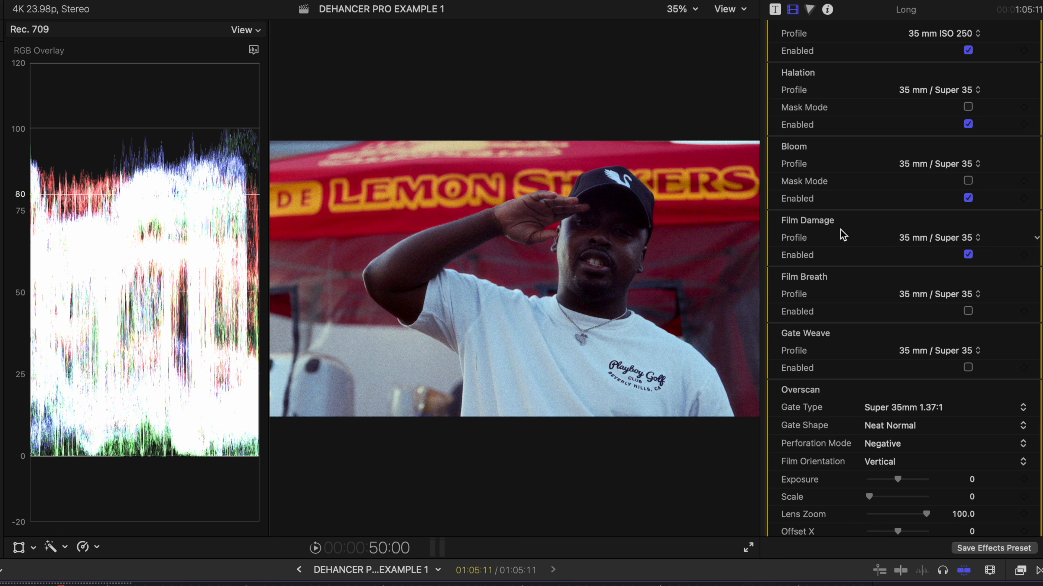
pyautogui.click(965, 237)
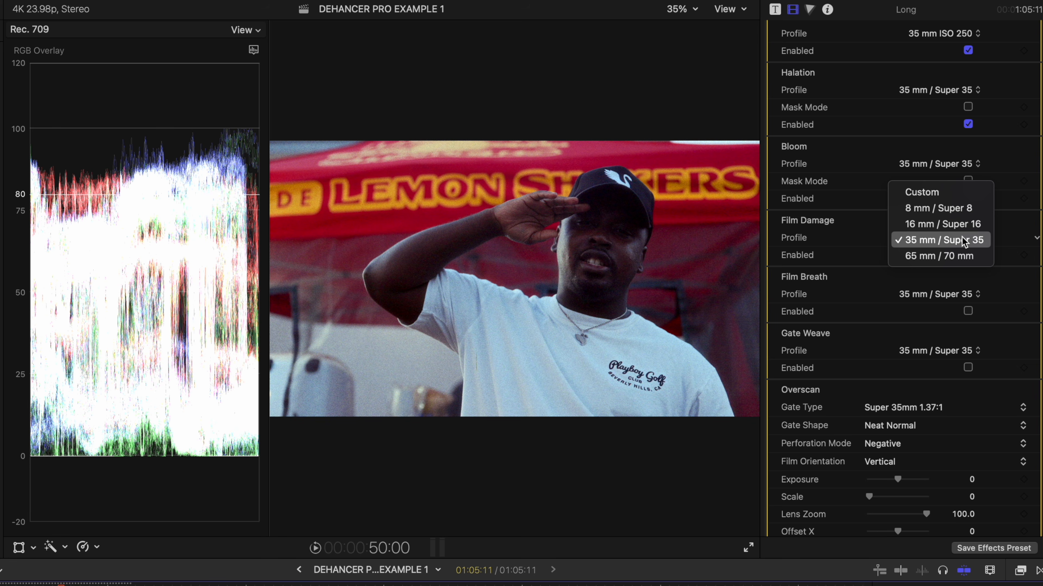
pyautogui.click(956, 209)
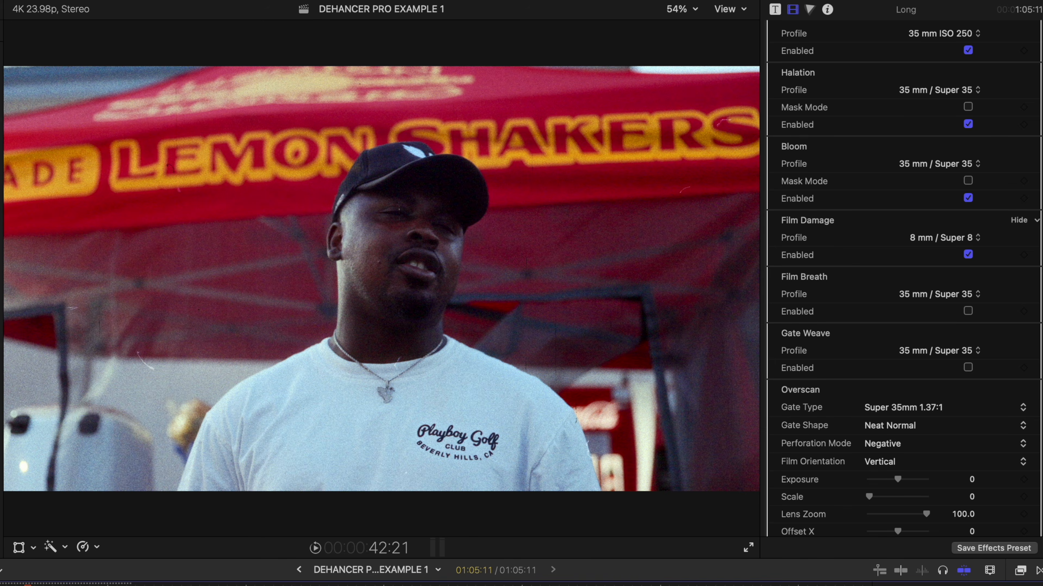
# Step: Set Temperature Comp. to 23 and Tint Comp. to -6, then replay the clip from about 0:31
pyautogui.press('space')
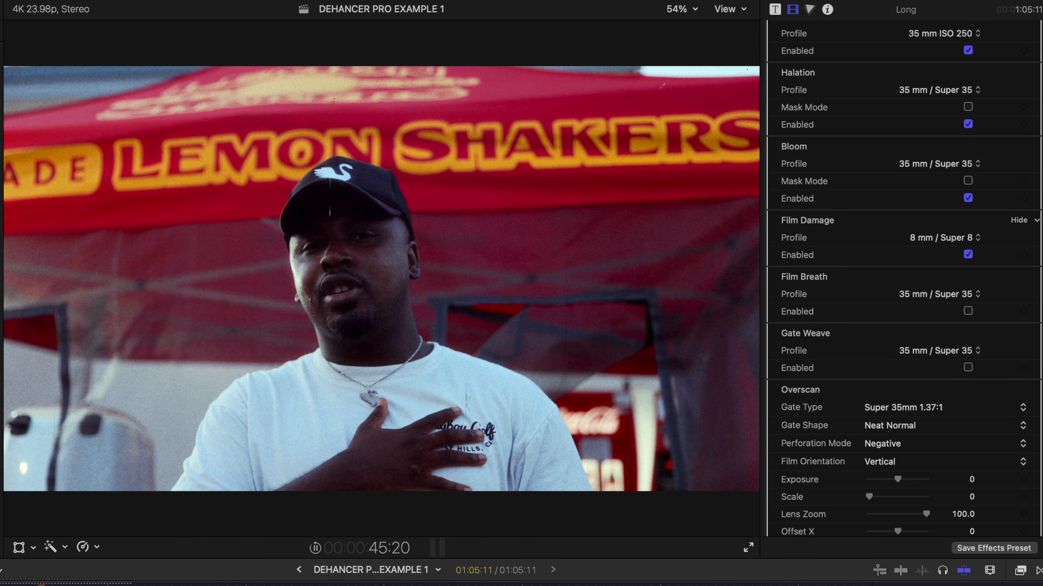
pyautogui.press('space')
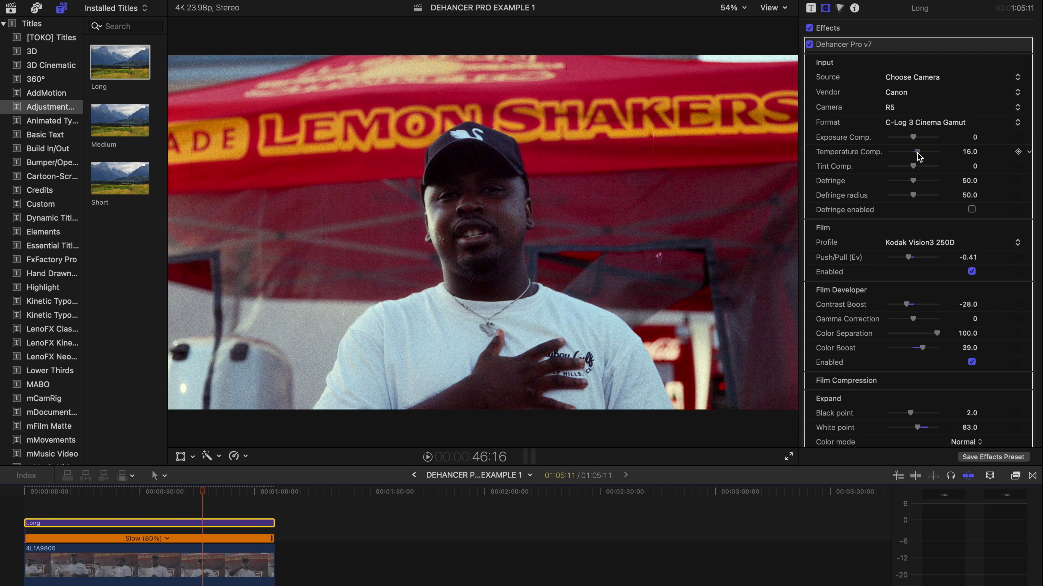
pyautogui.moveTo(917, 154); pyautogui.dragTo(917, 154)
pyautogui.moveTo(915, 168); pyautogui.dragTo(914, 173)
pyautogui.click(147, 499)
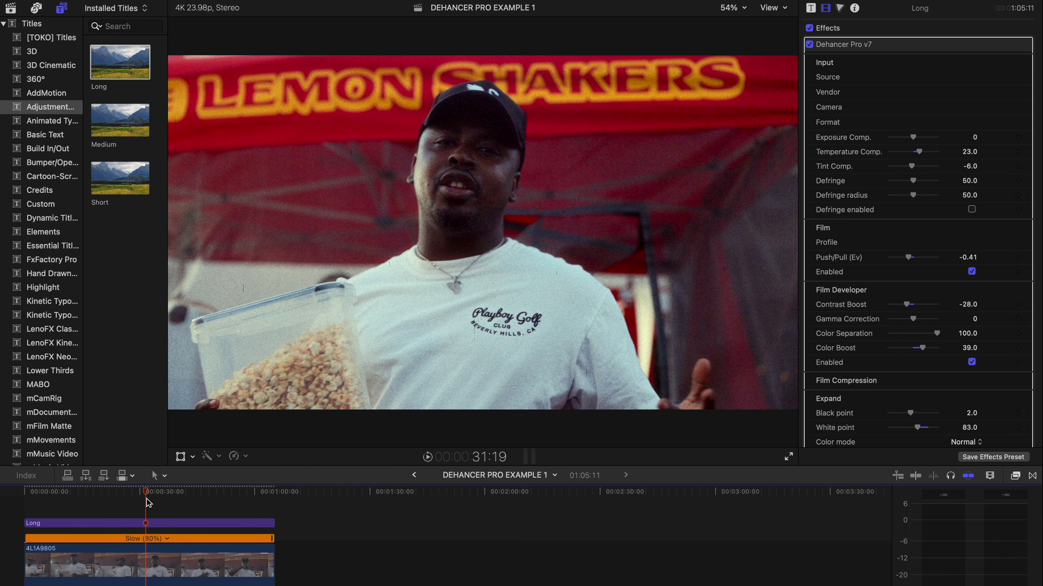
pyautogui.press('space')
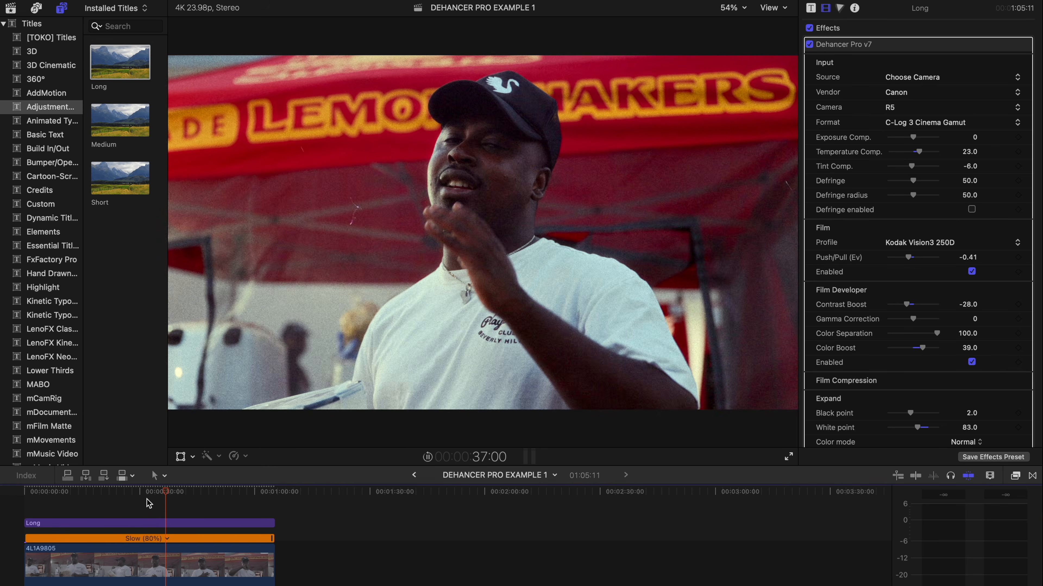
pyautogui.scroll(-10, 852, 343)
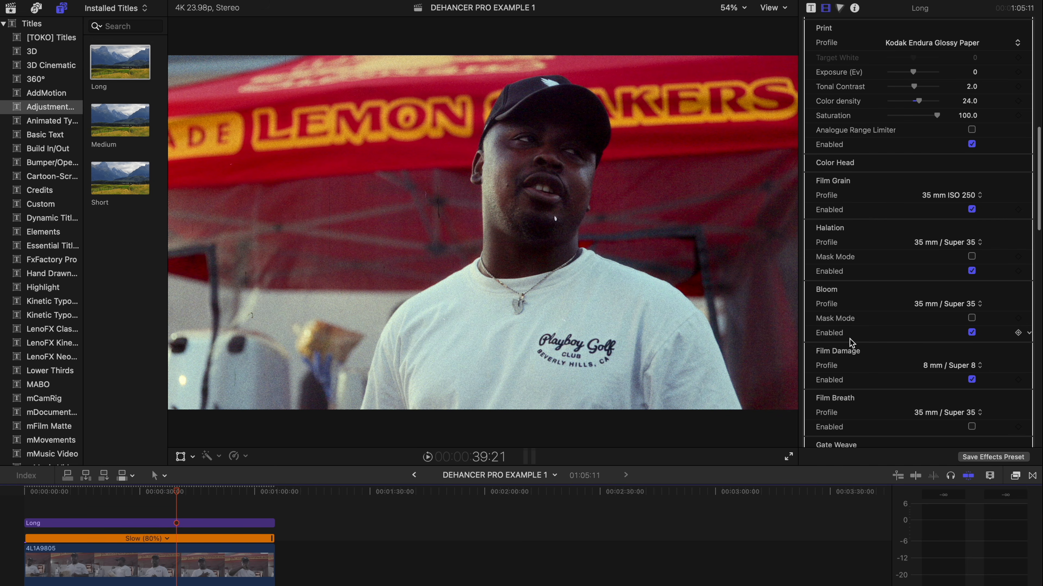
# Step: Switch Film Damage to 35 mm / Super 35 and play the clip back to review it
pyautogui.click(971, 366)
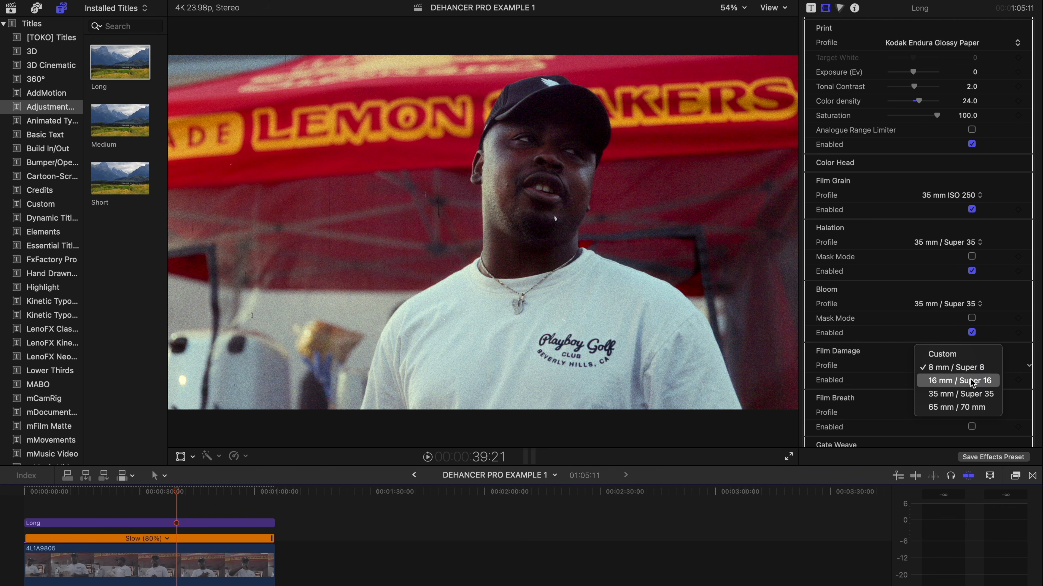
pyautogui.click(990, 395)
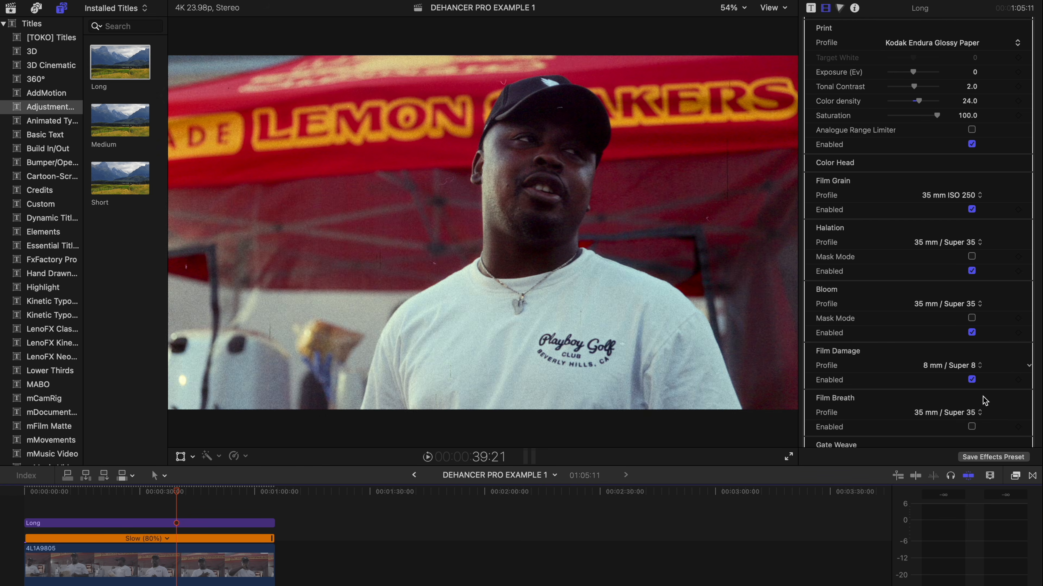
pyautogui.click(169, 499)
pyautogui.press('space')
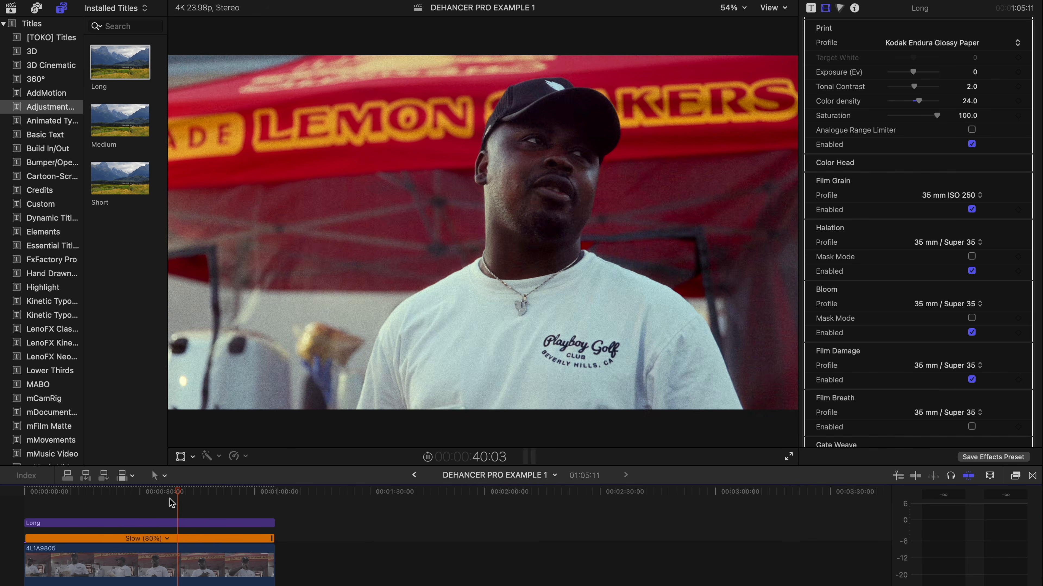
pyautogui.scroll(-5, 879, 309)
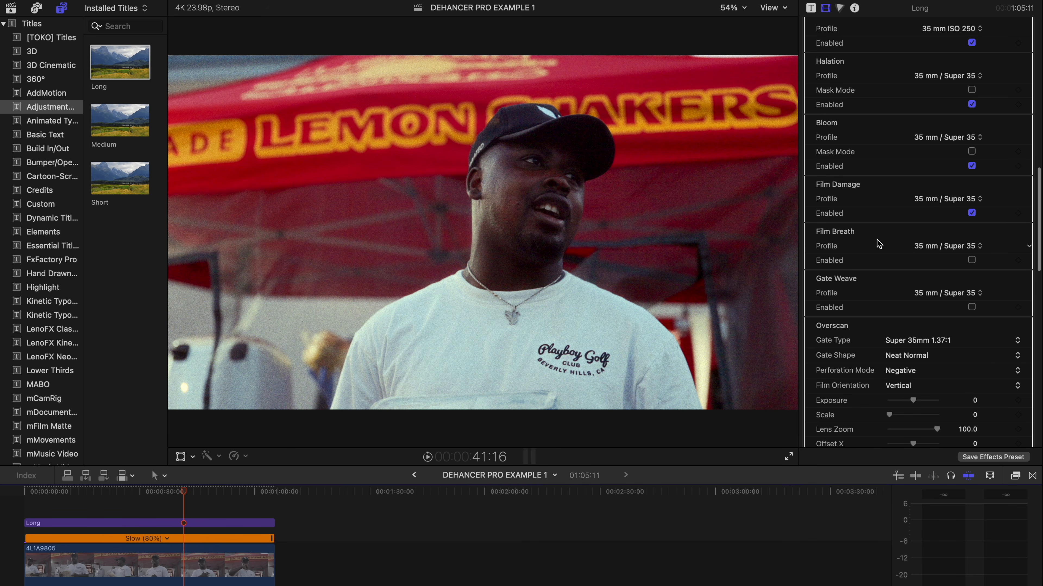
pyautogui.scroll(-2, 961, 293)
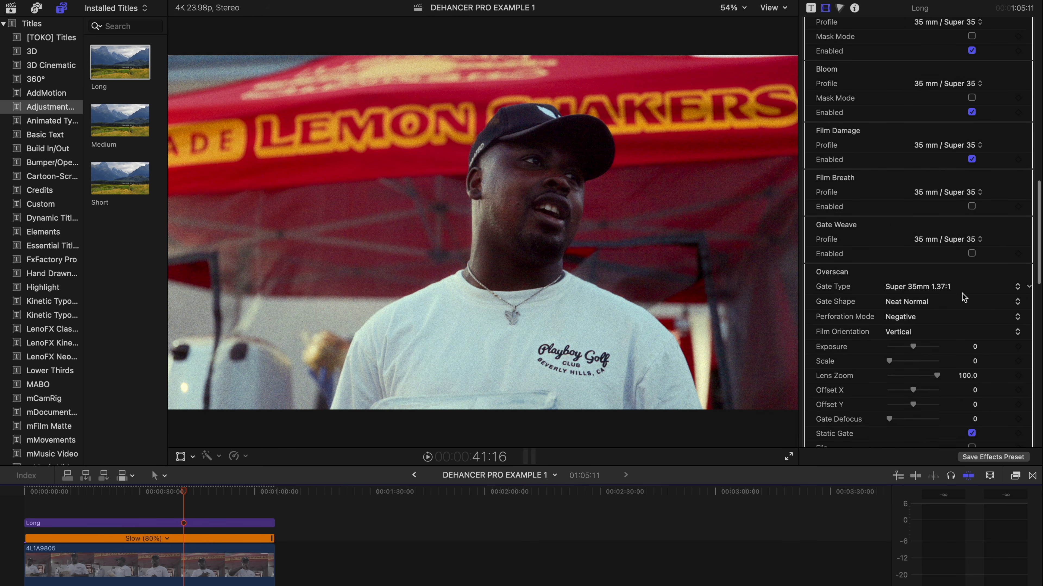
pyautogui.scroll(-4, 882, 230)
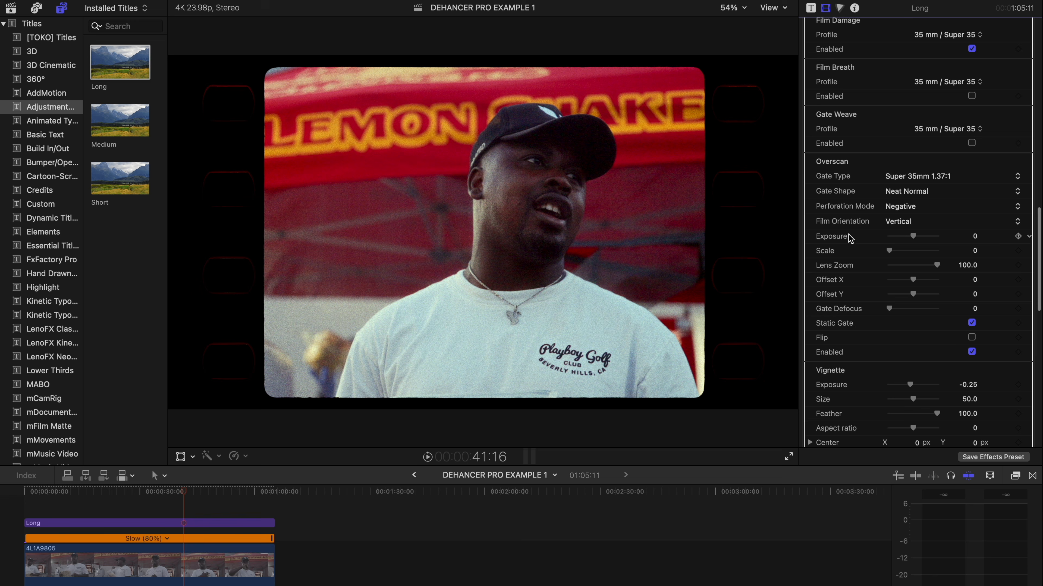
# Step: Set the Overscan gate to Widescreen 35mm 1.85:1 and replay the clip from 31:19
pyautogui.click(949, 183)
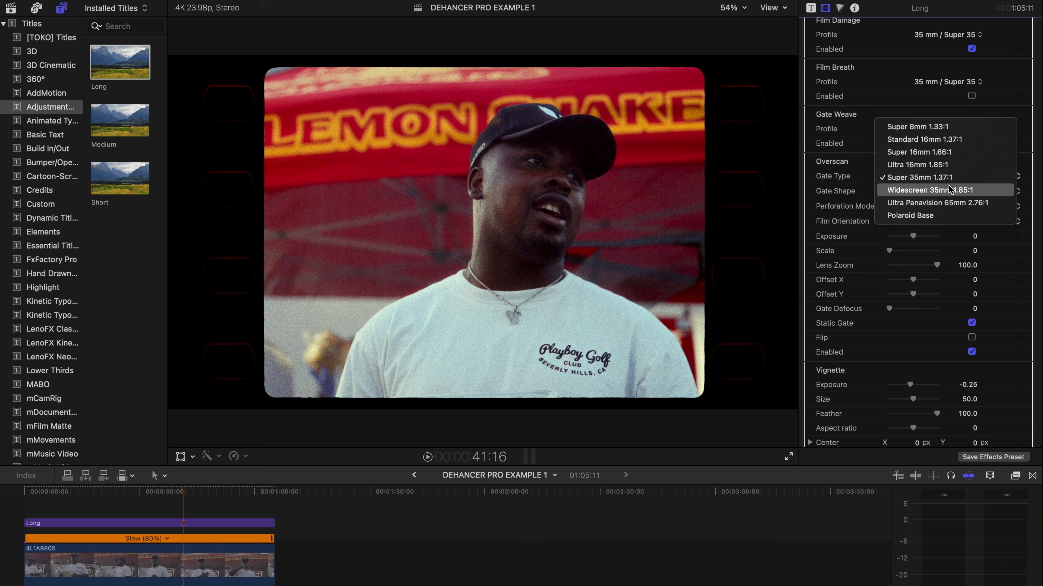
pyautogui.click(949, 188)
pyautogui.click(164, 476)
pyautogui.click(132, 496)
pyautogui.click(145, 494)
pyautogui.press('space')
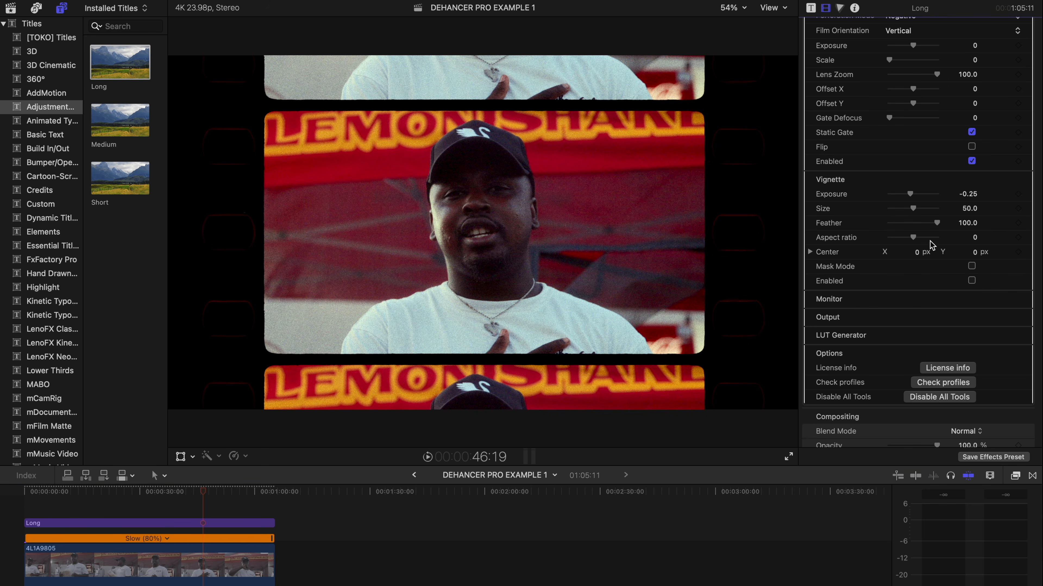
pyautogui.scroll(10, 930, 241)
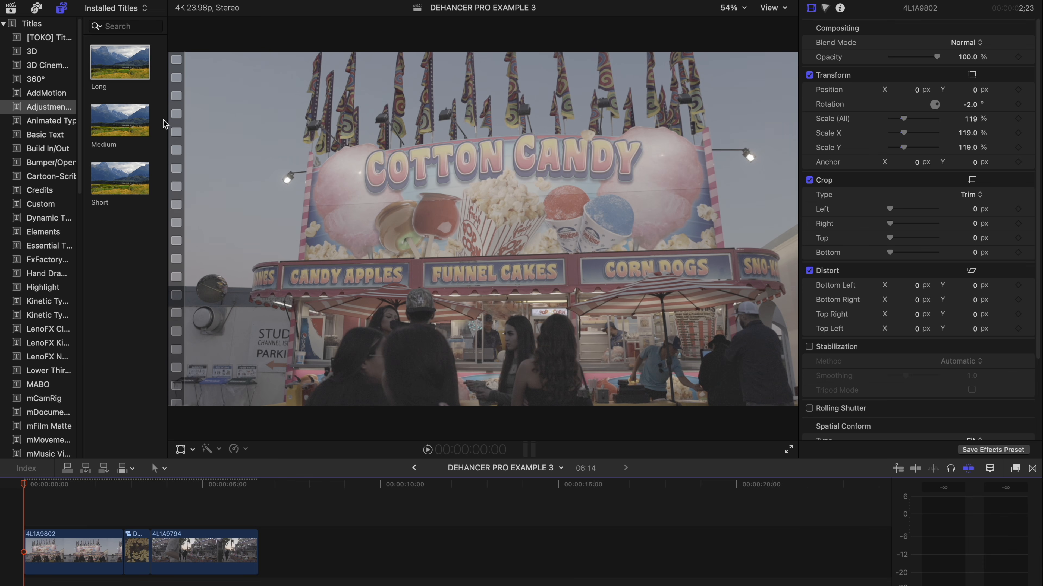
# Step: Place a Long adjustment layer above the opening clips and apply Dehancer Pro v7 to it
pyautogui.moveTo(122, 74); pyautogui.dragTo(123, 546)
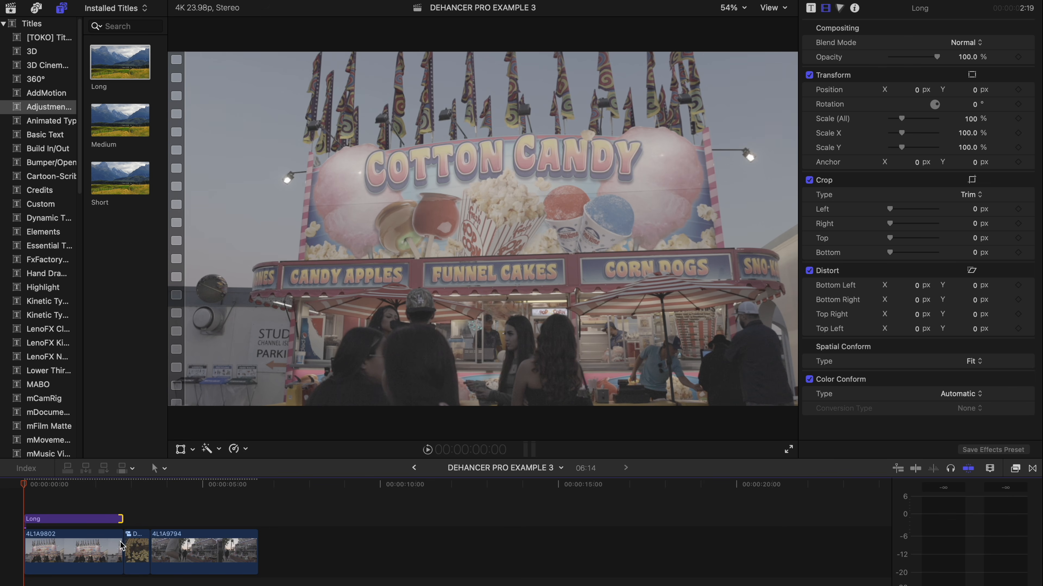
pyautogui.click(1015, 468)
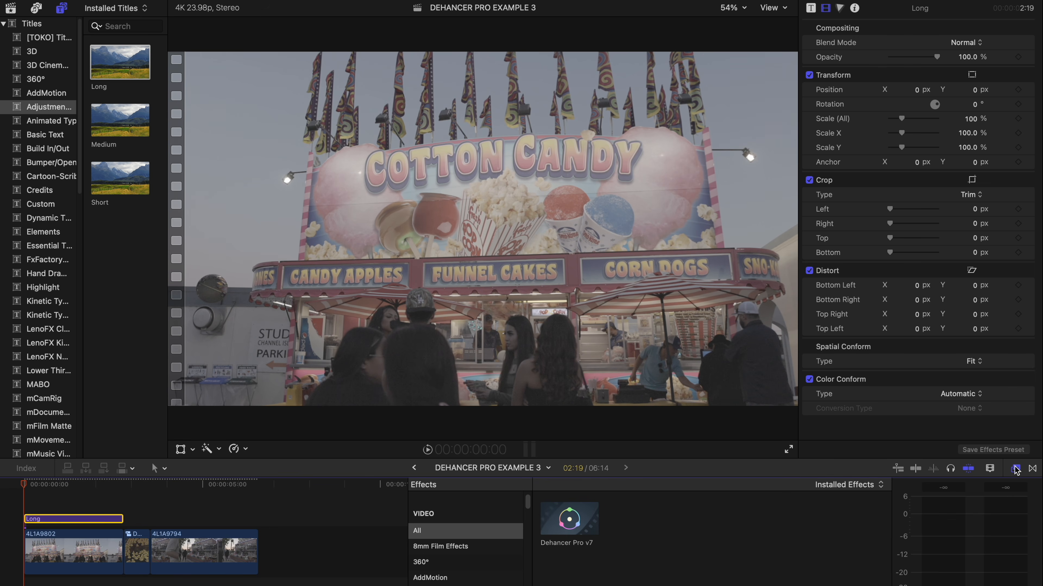
pyautogui.moveTo(569, 519); pyautogui.dragTo(100, 523)
# Step: Set Dehancer's input source to Choose Camera with vendor Canon and camera R5
pyautogui.click(85, 485)
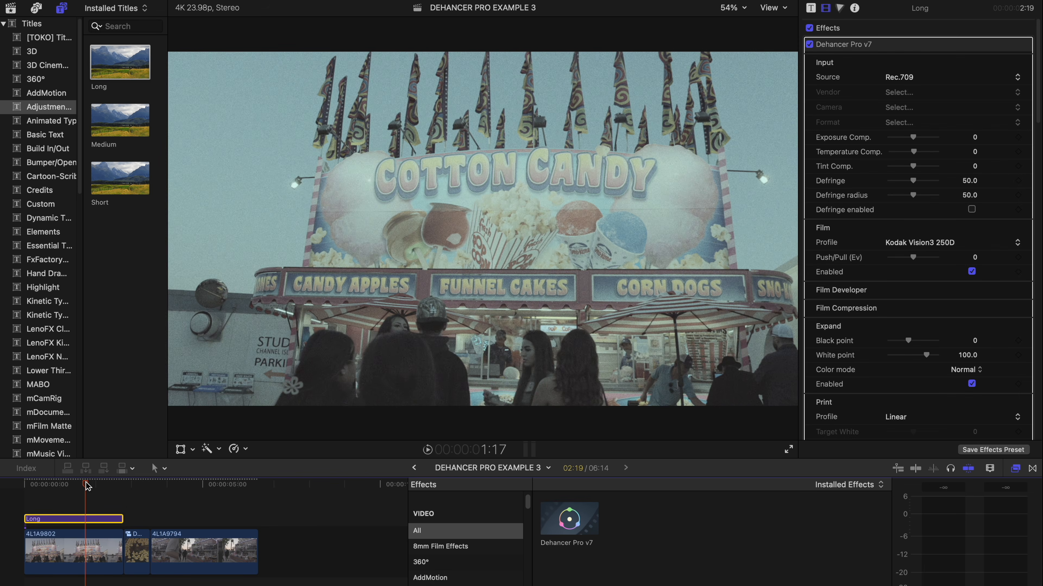
pyautogui.moveTo(86, 485); pyautogui.dragTo(25, 485)
pyautogui.click(944, 76)
pyautogui.click(969, 129)
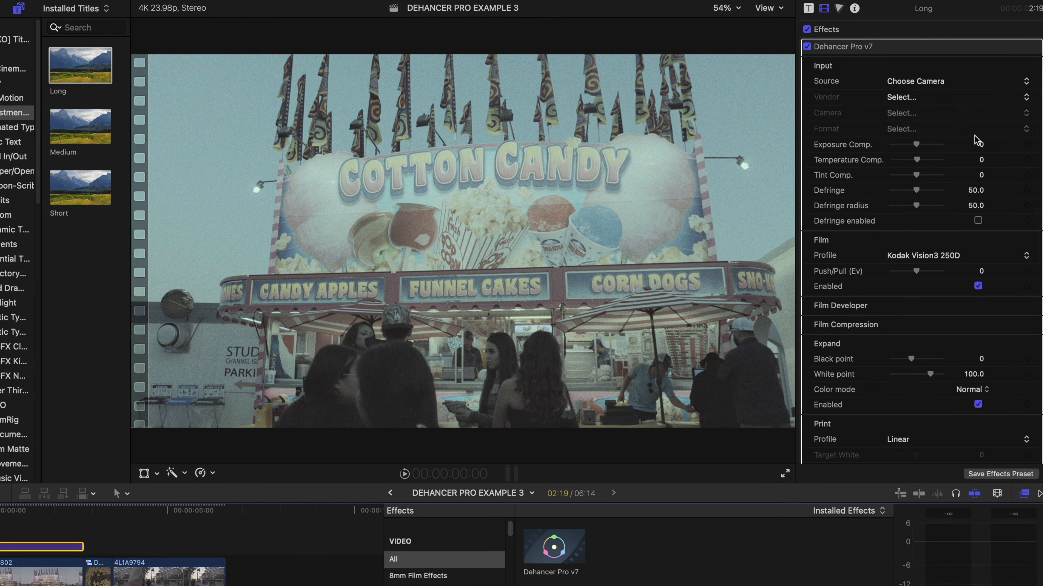
pyautogui.click(903, 96)
pyautogui.click(939, 162)
pyautogui.click(946, 144)
pyautogui.click(940, 205)
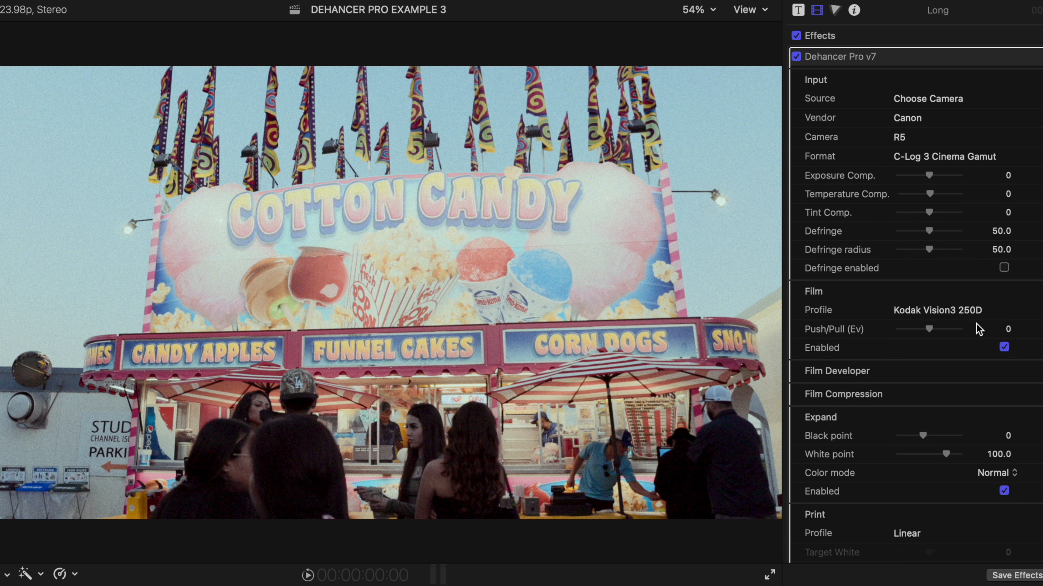
# Step: Show the waveform scope with Cmd+7 and lower the Expand white point to 96
pyautogui.scroll(-5, 976, 330)
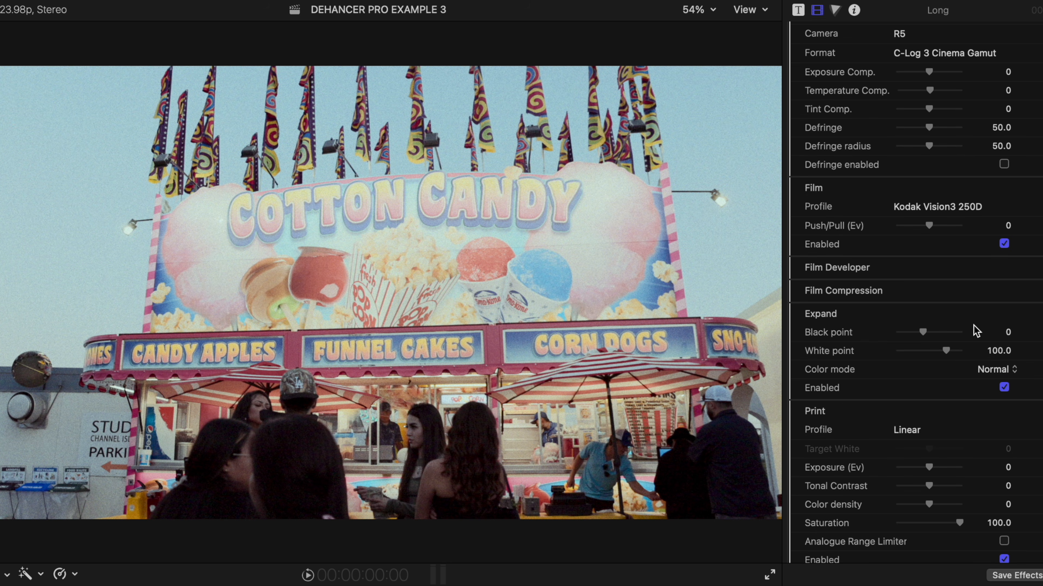
pyautogui.scroll(-3, 976, 330)
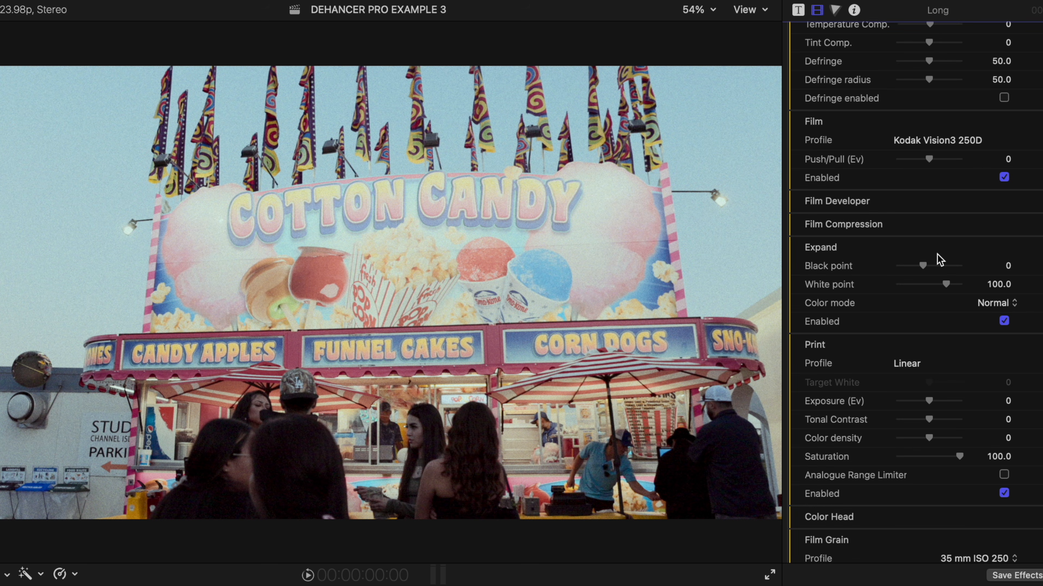
pyautogui.press('super+7')
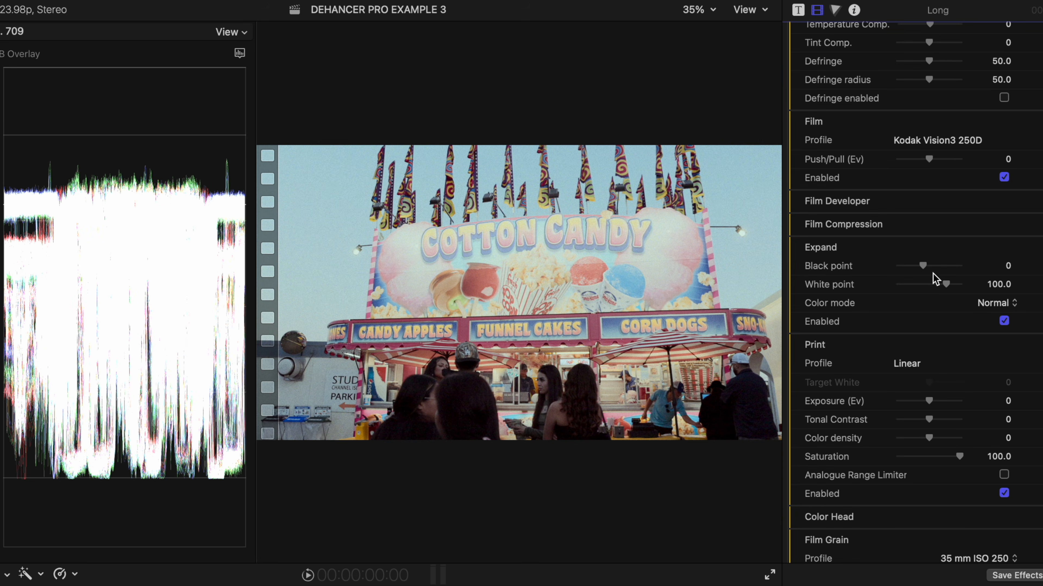
pyautogui.moveTo(946, 285); pyautogui.dragTo(924, 267)
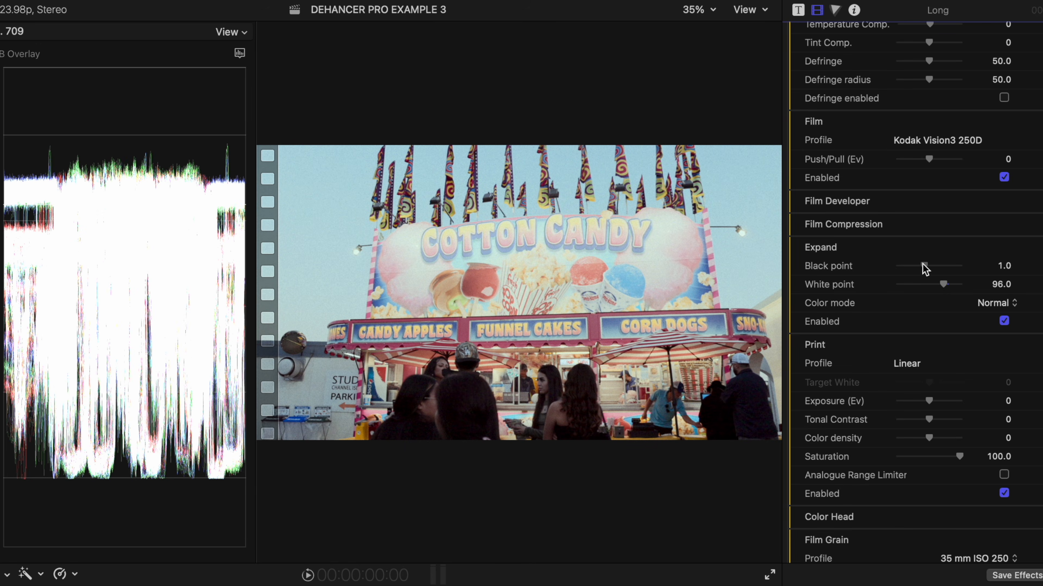
pyautogui.scroll(-5, 907, 318)
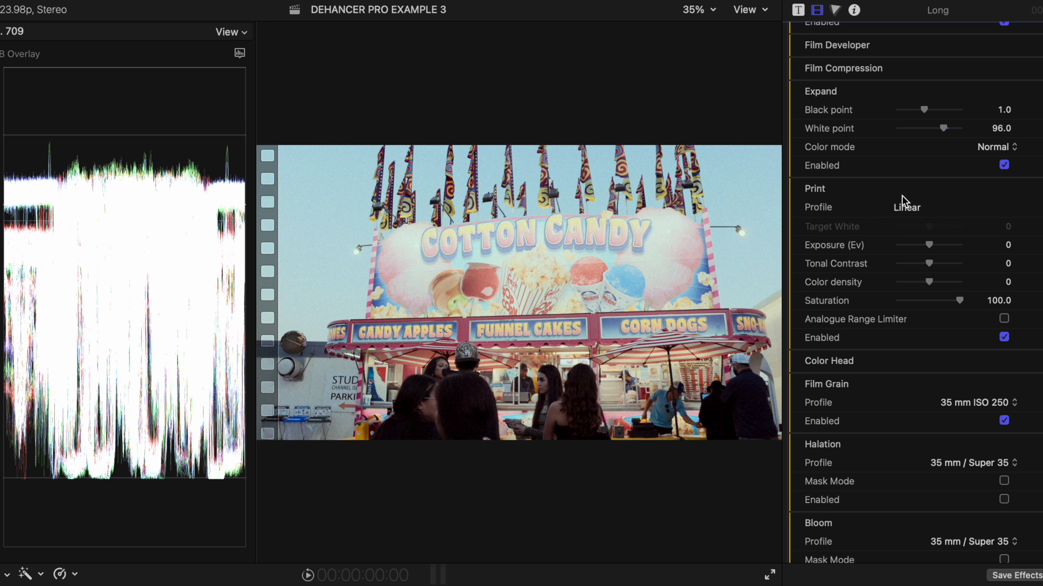
# Step: Choose Kodak Endura Glossy Paper as the print stock and hide the video scopes
pyautogui.click(910, 208)
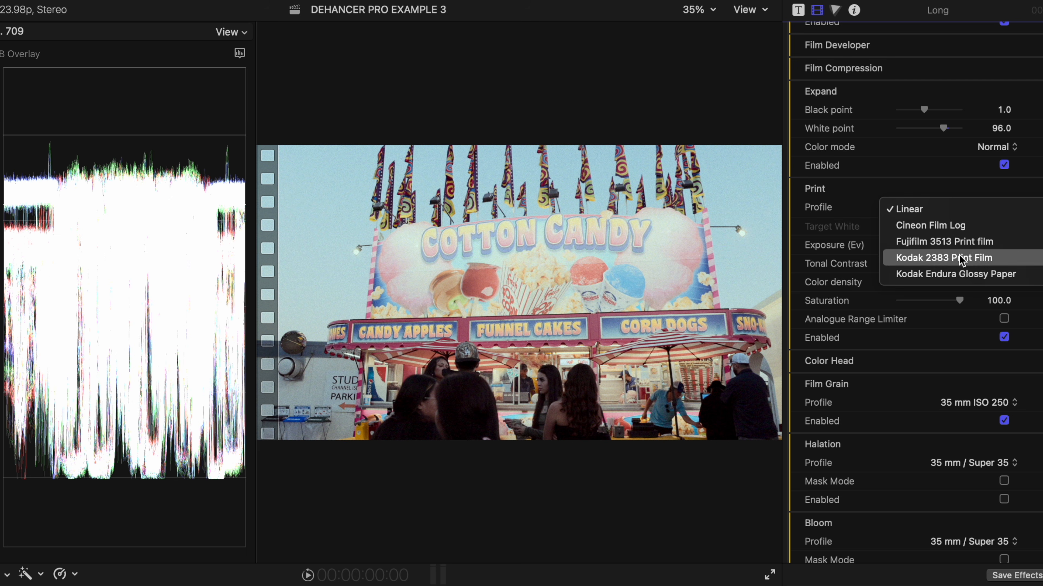
pyautogui.click(1007, 277)
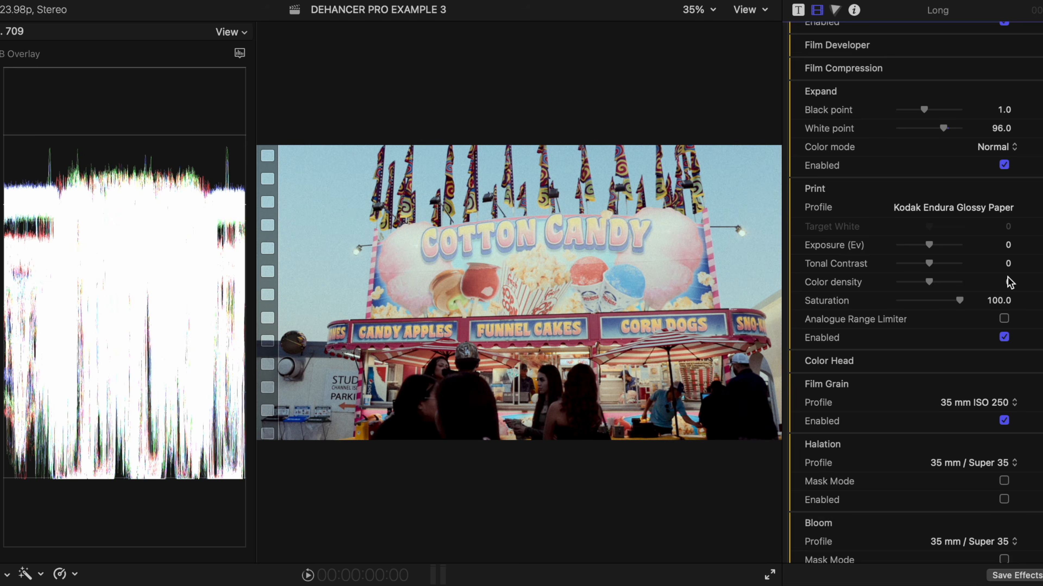
pyautogui.press('super+7')
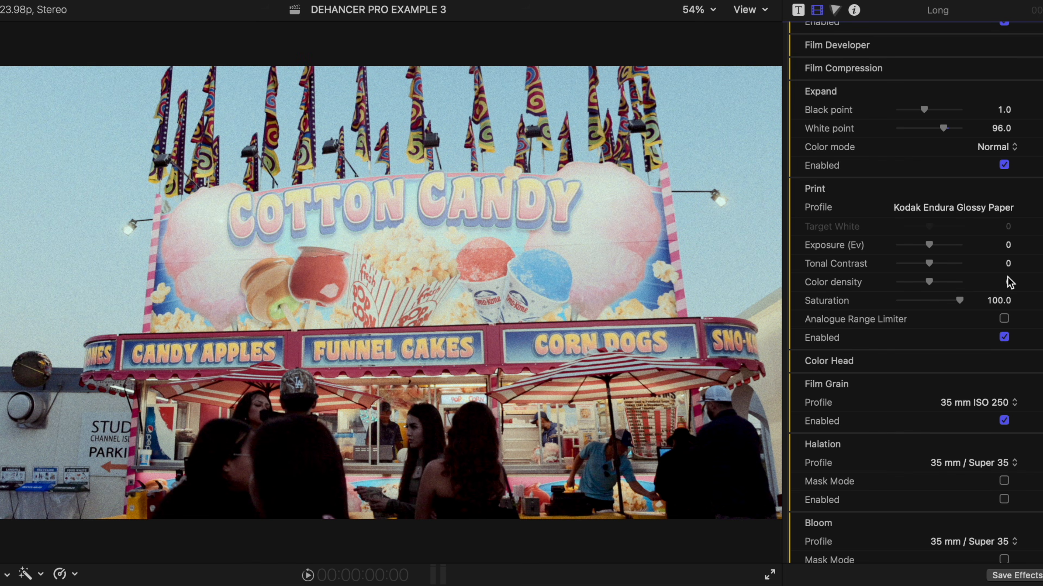
pyautogui.scroll(4, 971, 261)
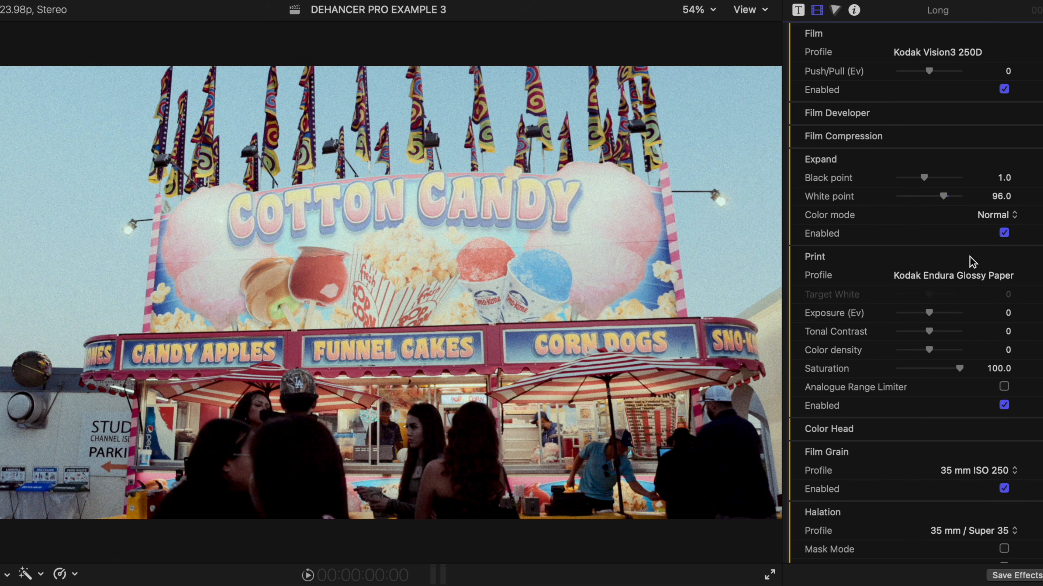
# Step: Enable Film Developer with Color Boost 50 and Contrast Boost -27.0
pyautogui.click(1040, 118)
pyautogui.click(1003, 210)
pyautogui.moveTo(928, 191); pyautogui.dragTo(944, 192)
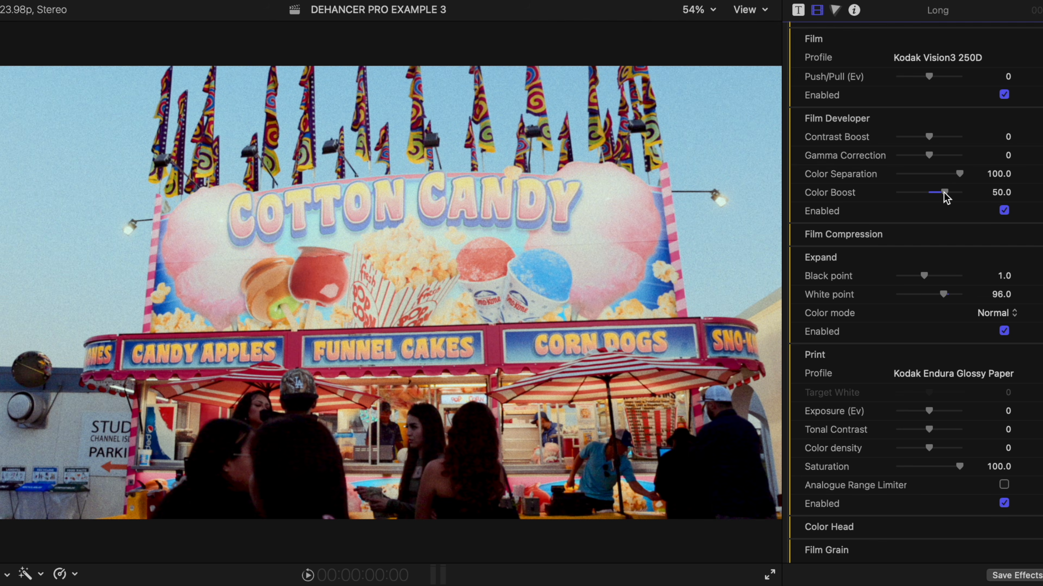
pyautogui.moveTo(934, 135); pyautogui.dragTo(924, 137)
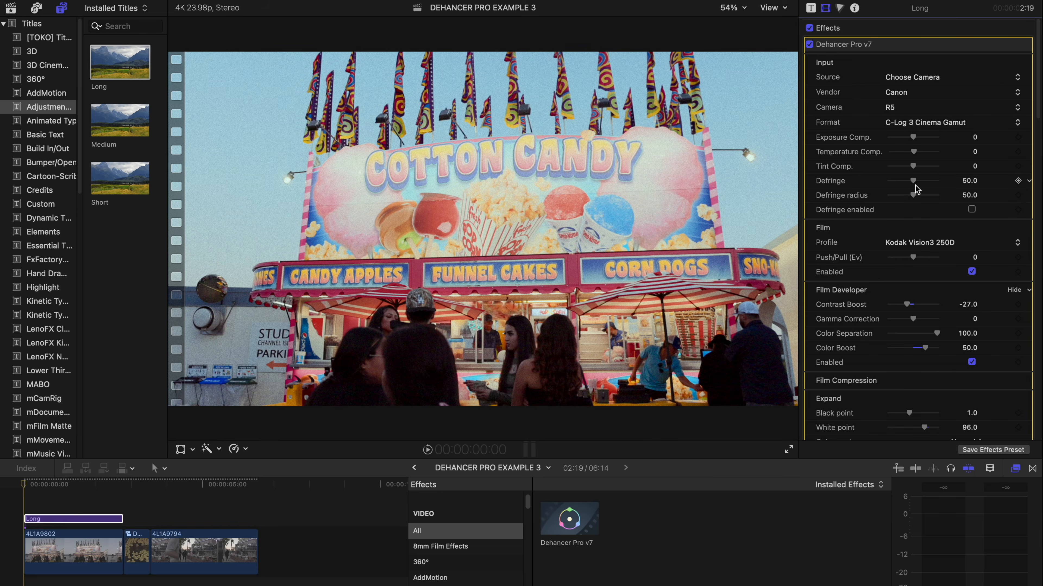
# Step: Enable Dehancer's Color Head on the cotton candy shot with Highlights Tone at 38.0
pyautogui.scroll(-5, 917, 189)
pyautogui.scroll(-5, 917, 189)
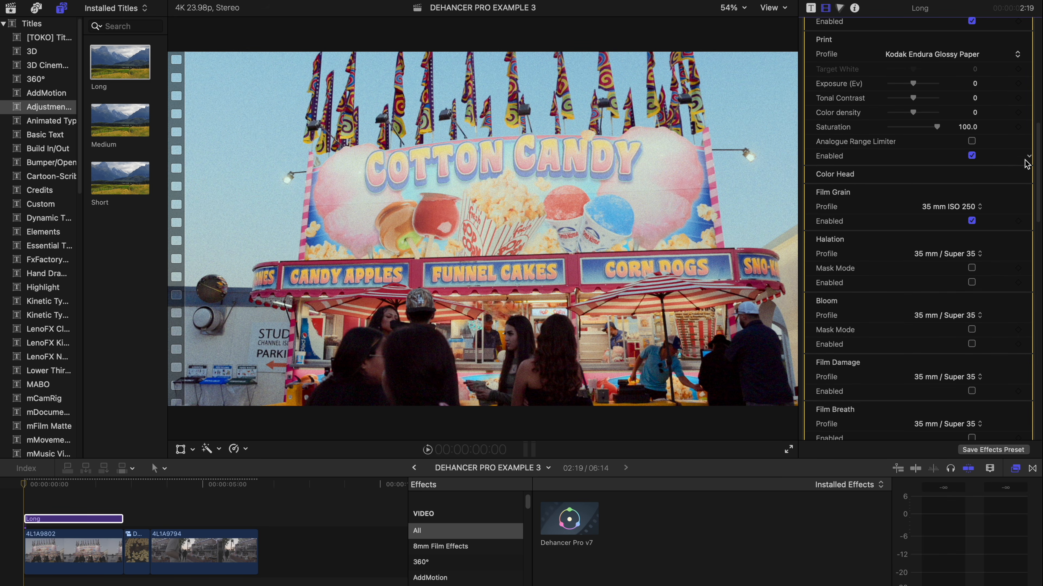
pyautogui.click(1013, 175)
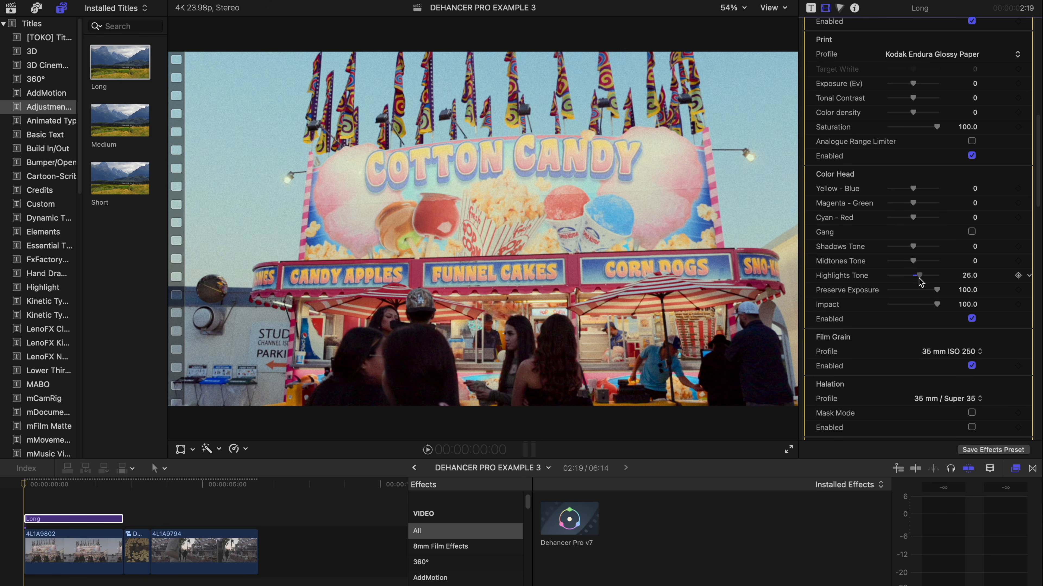
pyautogui.moveTo(917, 277); pyautogui.dragTo(922, 277)
pyautogui.click(971, 319)
pyautogui.scroll(-5, 952, 304)
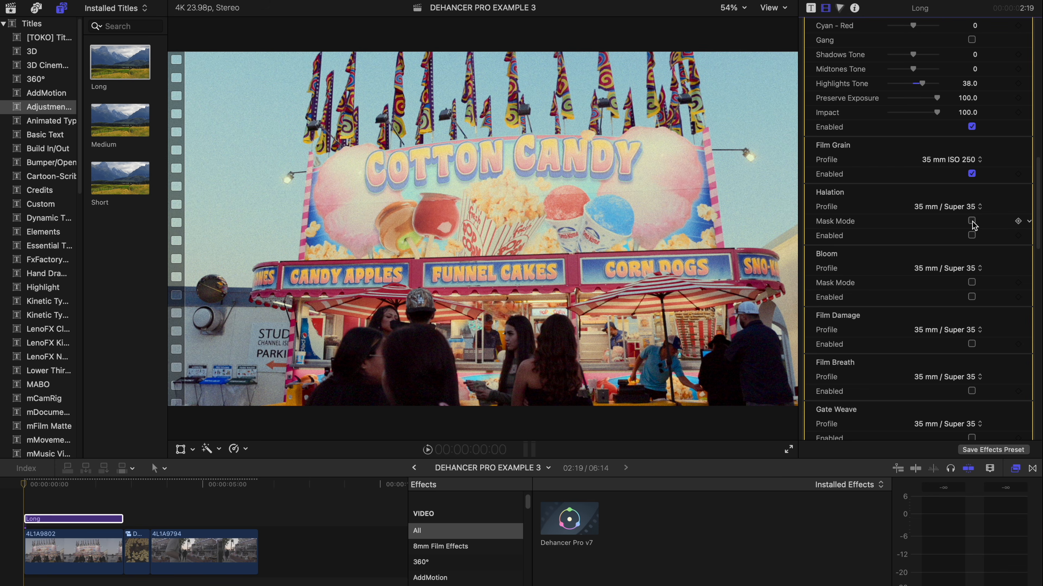
# Step: Enable Halation with the 35 mm / Super 35 profile, with Mask Mode turned off
pyautogui.click(971, 236)
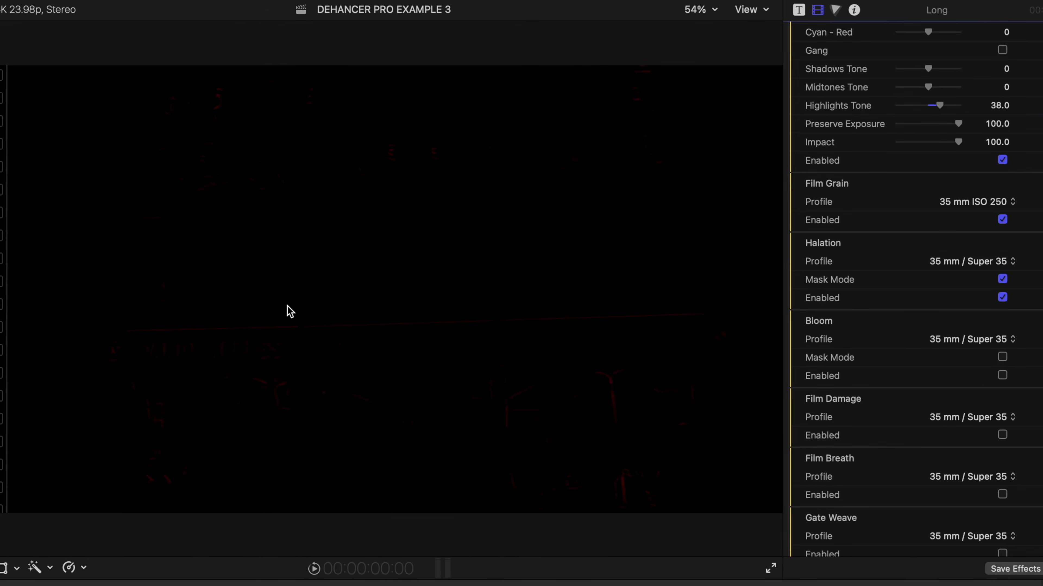
pyautogui.click(968, 269)
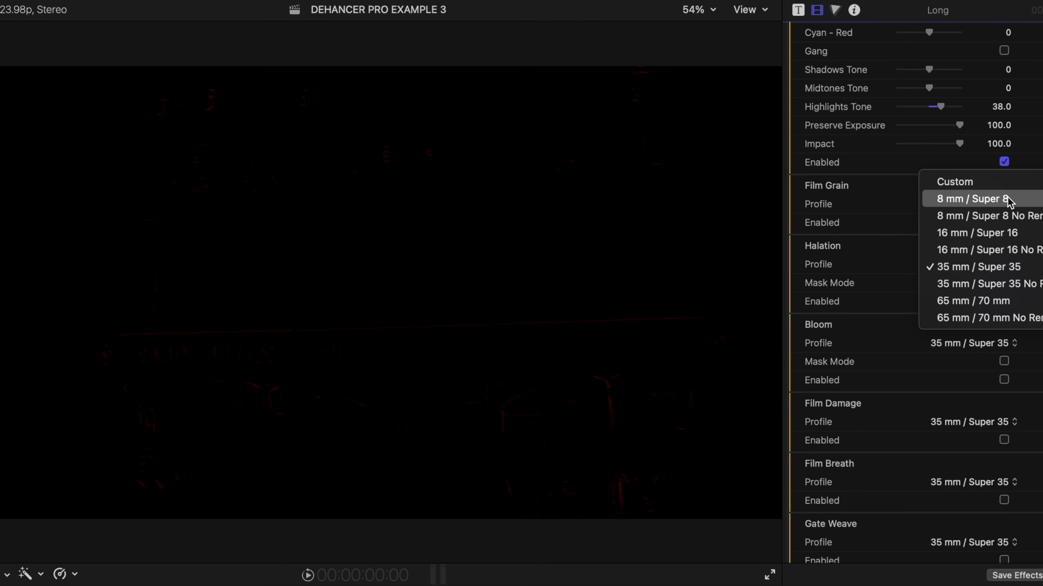
pyautogui.click(1031, 200)
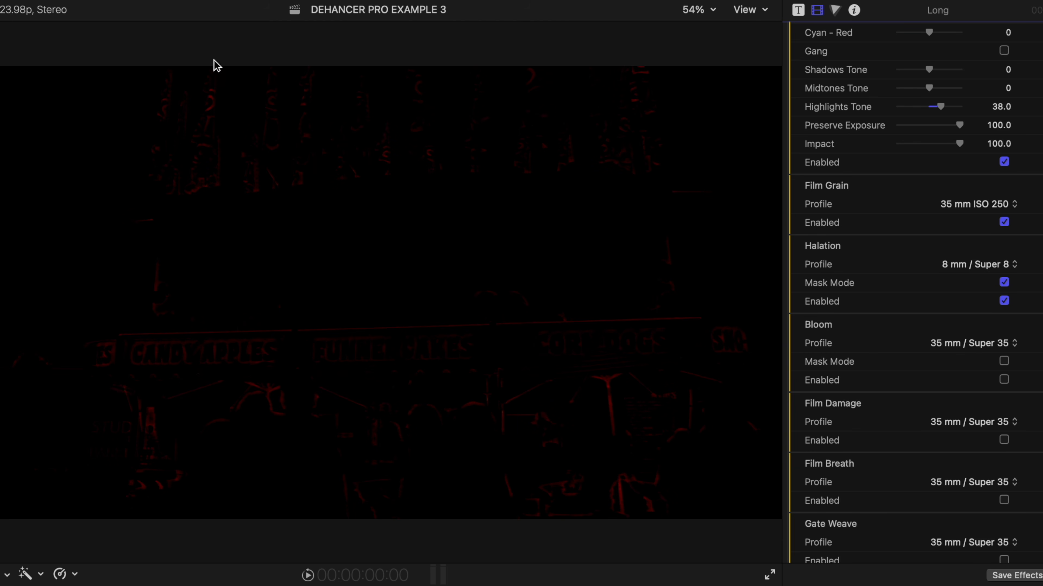
pyautogui.click(1004, 283)
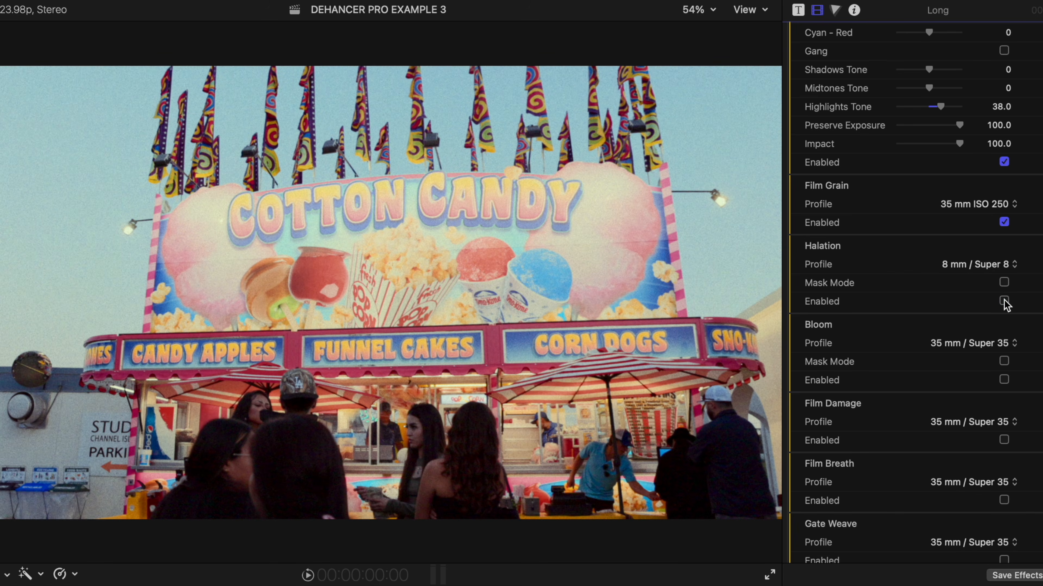
pyautogui.click(1005, 267)
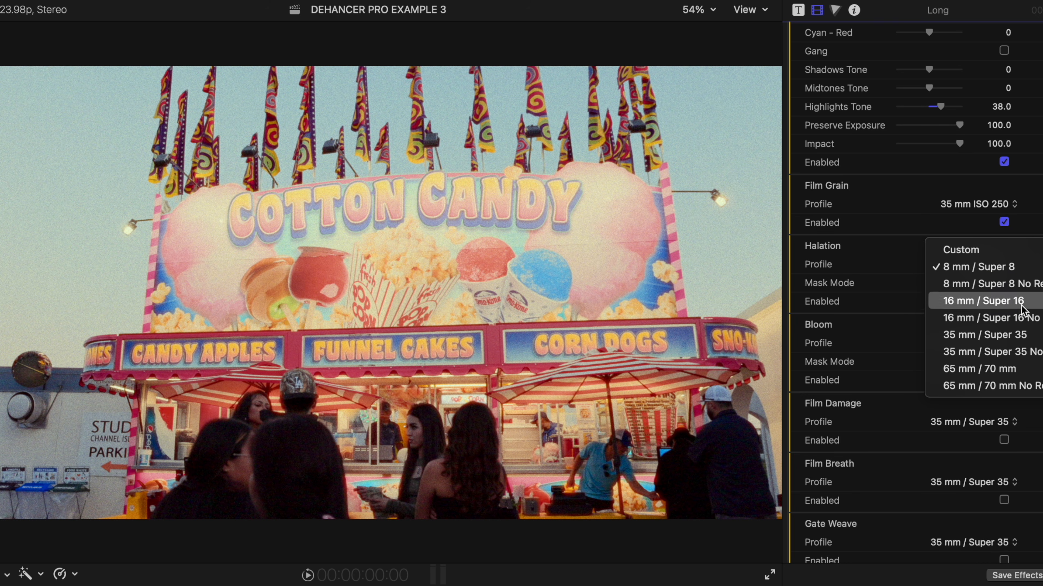
pyautogui.click(1002, 332)
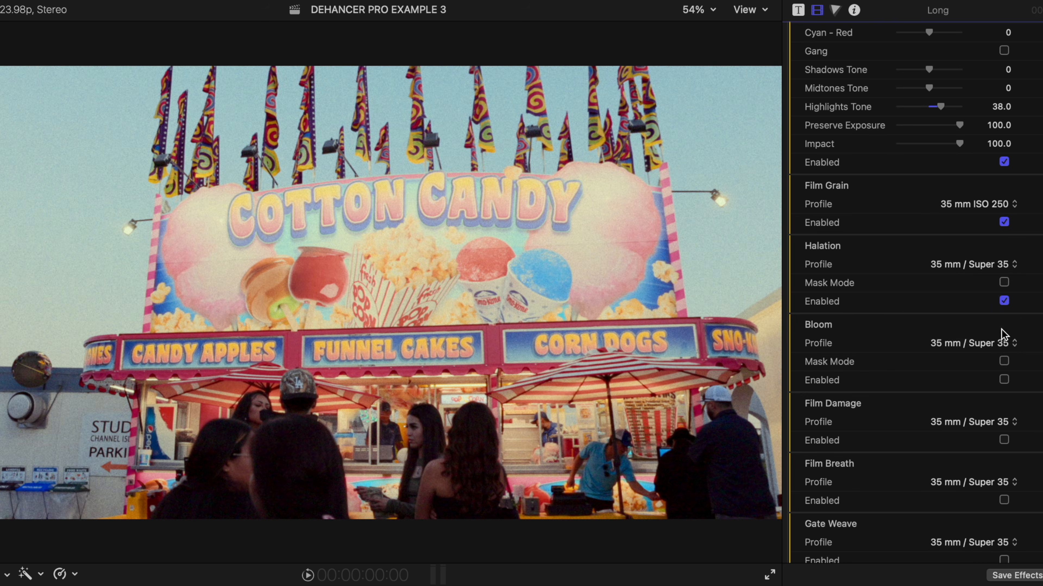
pyautogui.click(1004, 301)
# Step: Enable Bloom with the 16 mm / Super 16 profile
pyautogui.click(1003, 381)
pyautogui.click(1004, 345)
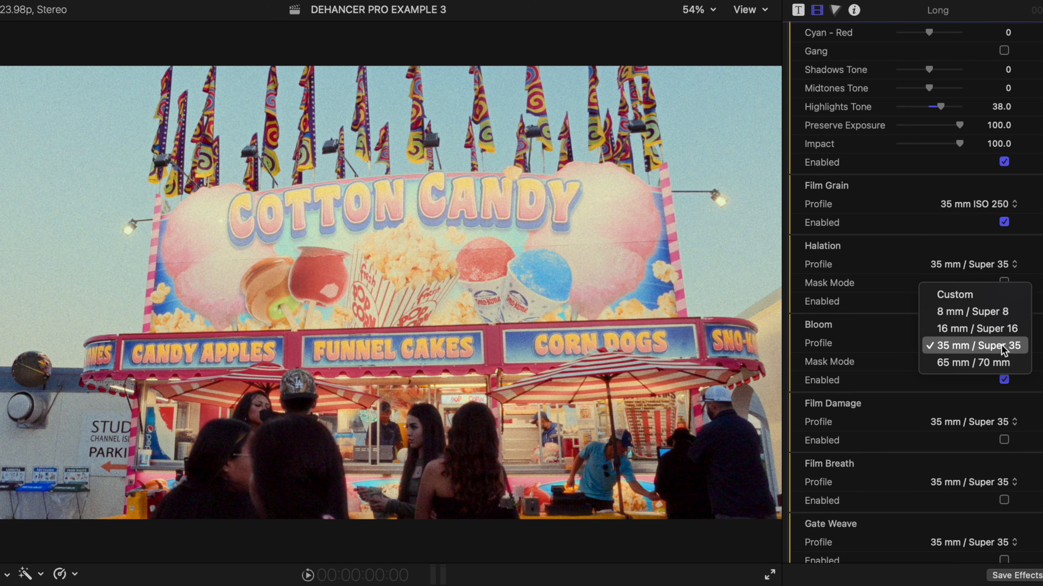
pyautogui.click(990, 329)
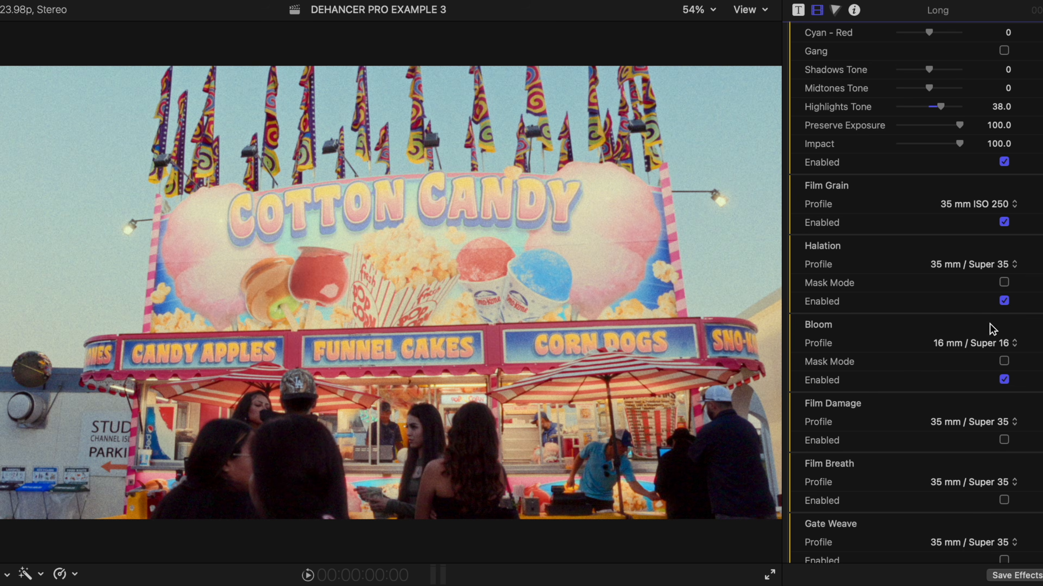
pyautogui.click(1003, 380)
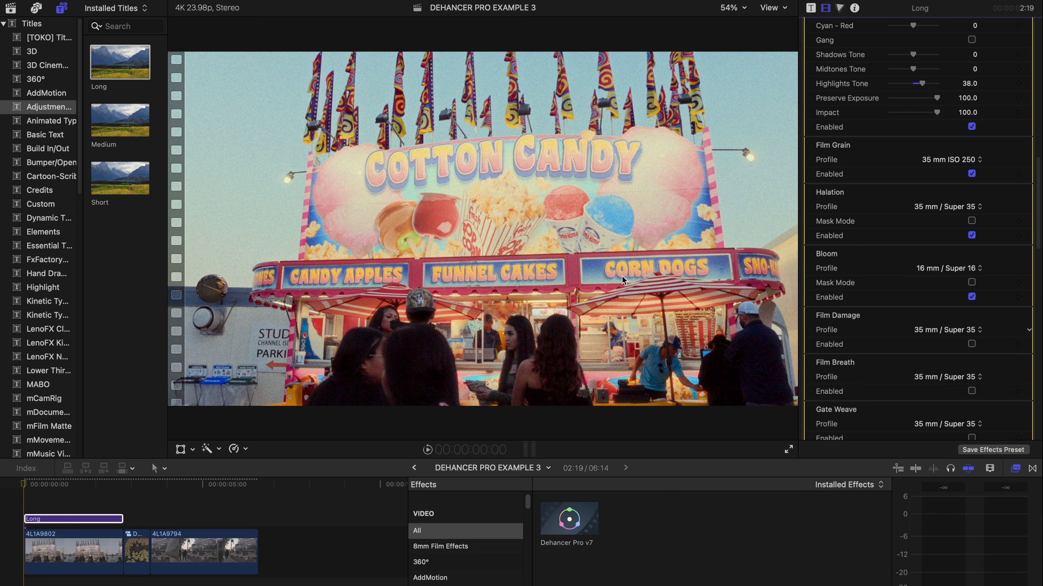
# Step: Raise the Film Developer Color Boost from 50 to 74.0 for richer cotton candy colours
pyautogui.scroll(-3, 954, 215)
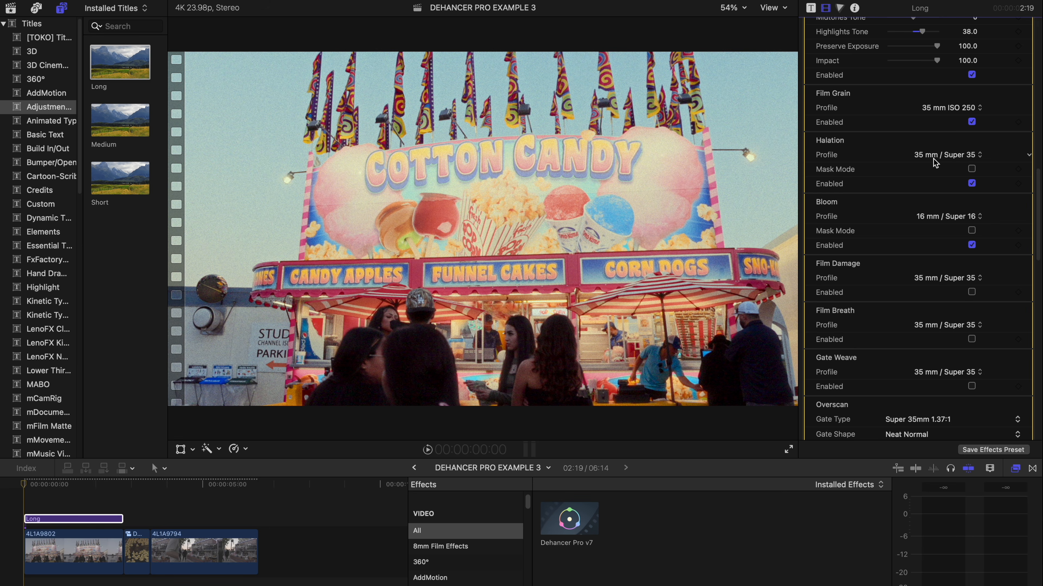
pyautogui.scroll(12, 933, 158)
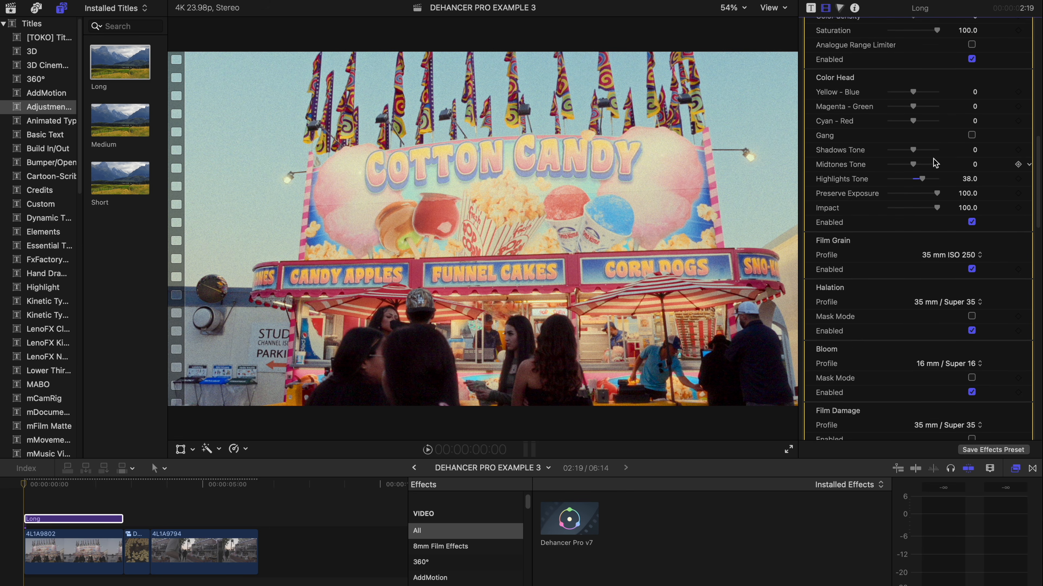
pyautogui.scroll(10, 923, 192)
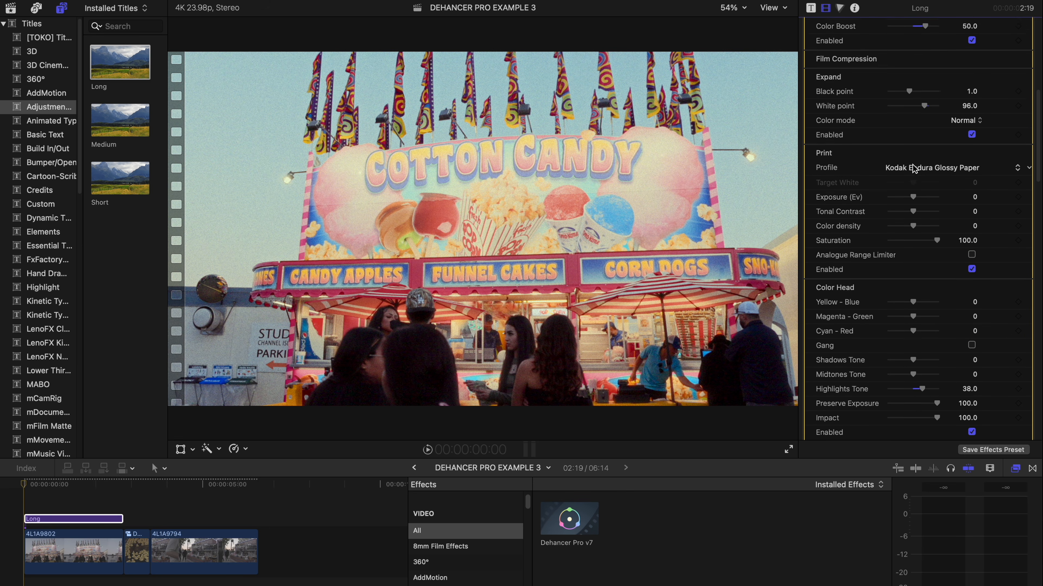
pyautogui.scroll(-10, 923, 192)
pyautogui.scroll(9, 922, 188)
pyautogui.scroll(7, 923, 192)
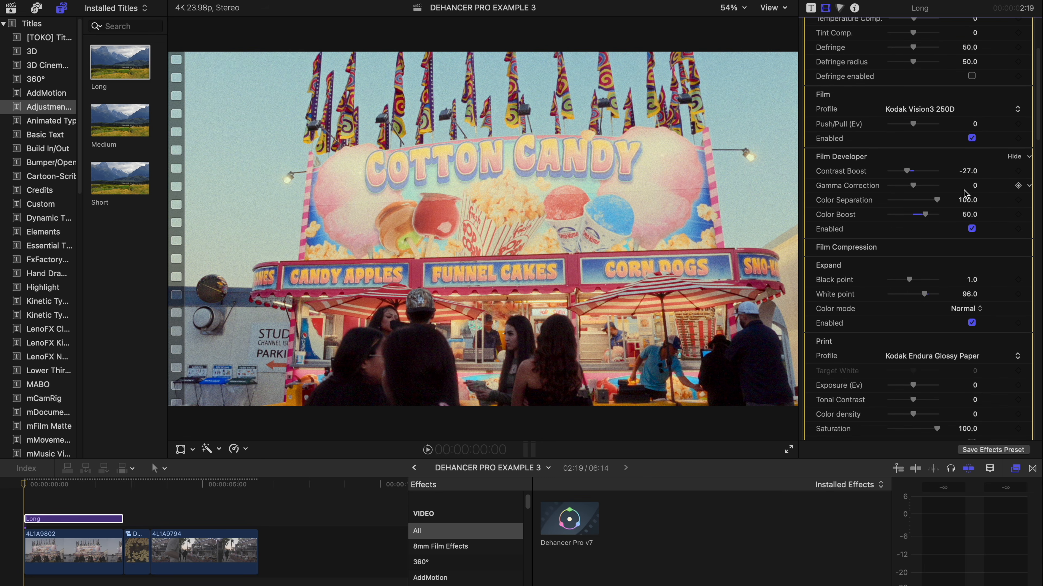
pyautogui.moveTo(925, 214); pyautogui.dragTo(932, 219)
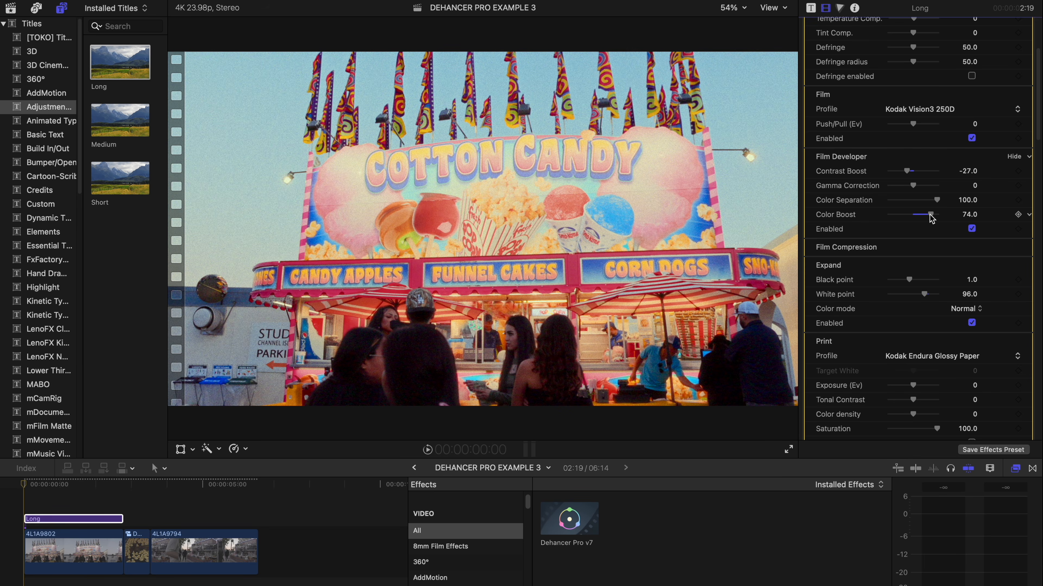
pyautogui.click(28, 493)
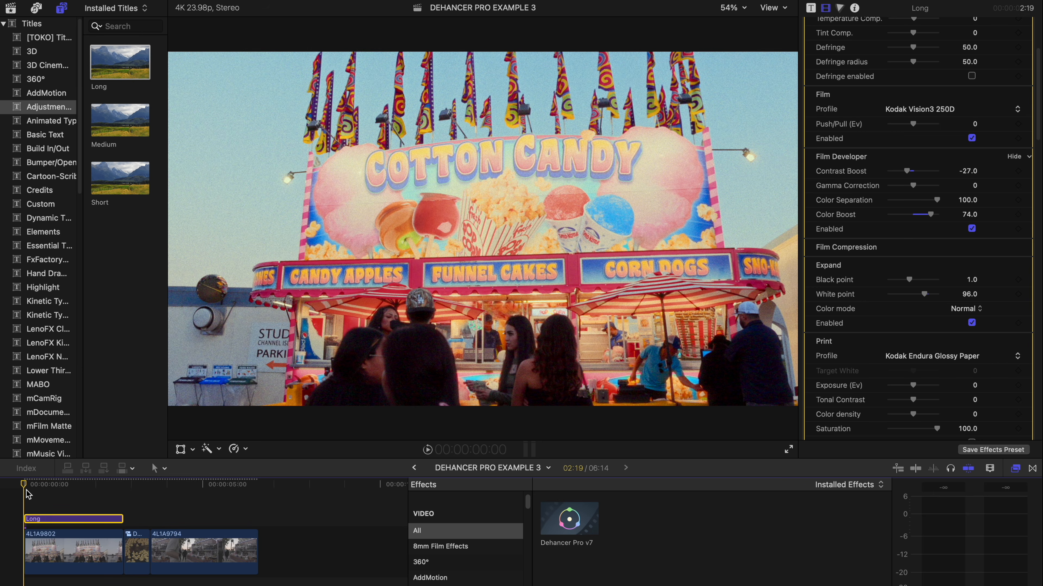
# Step: Extend the Long adjustment layer over the rubber-duck clip and blade it at the clip boundary
pyautogui.press('space')
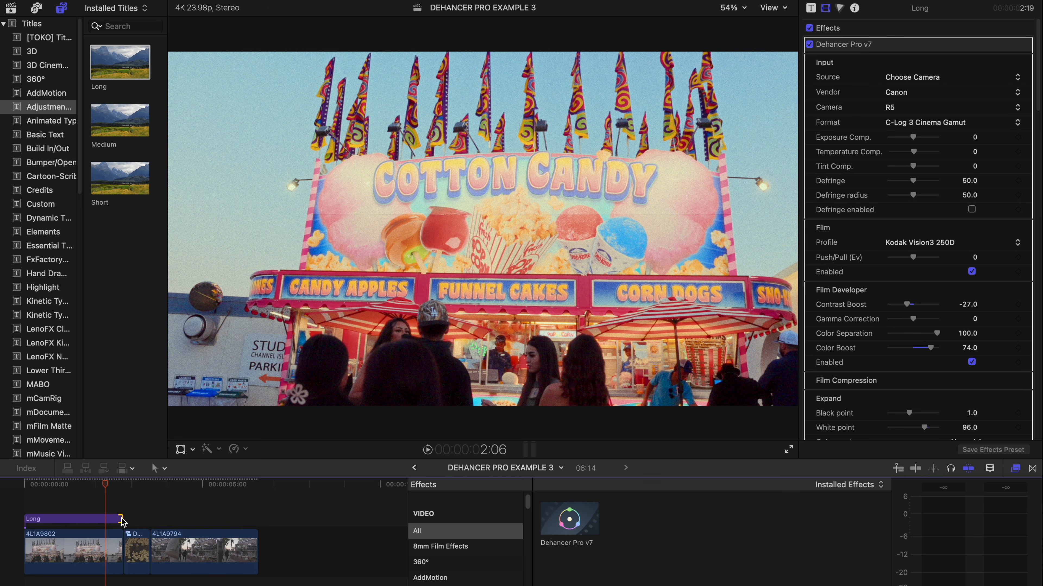
pyautogui.moveTo(122, 520); pyautogui.dragTo(147, 520)
pyautogui.click(133, 485)
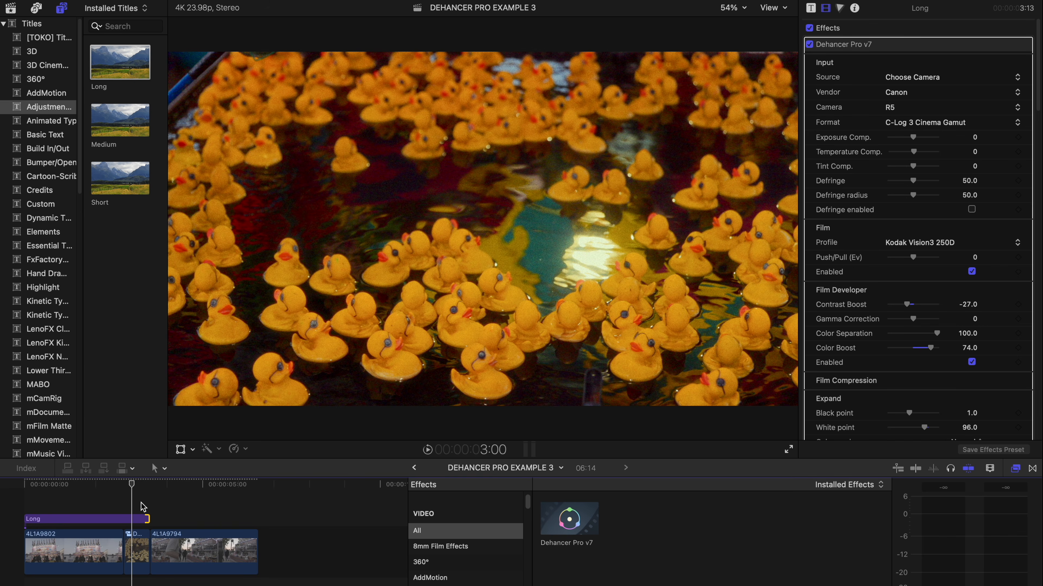
pyautogui.press('b')
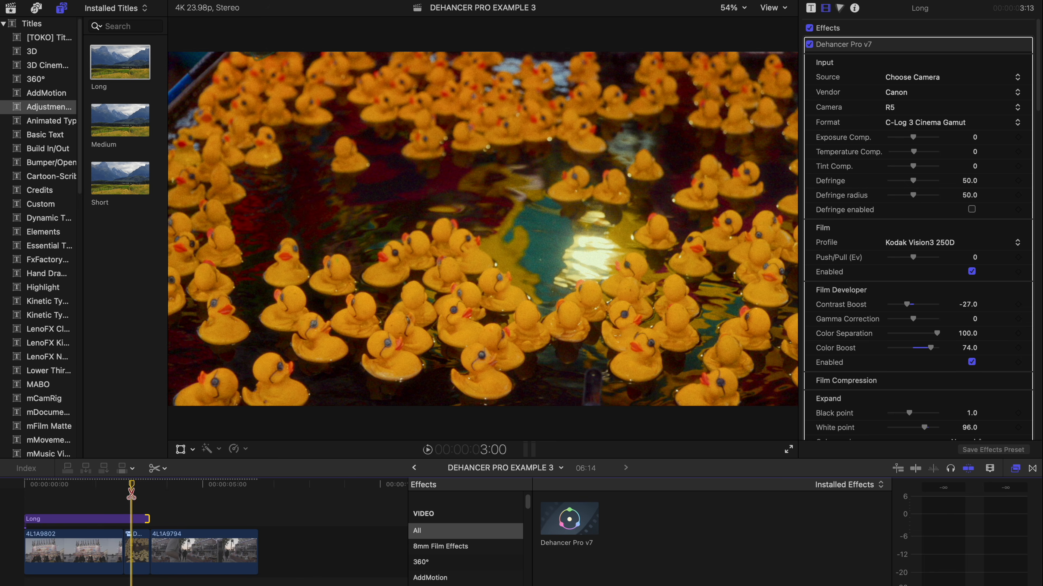
pyautogui.moveTo(132, 487); pyautogui.dragTo(129, 487)
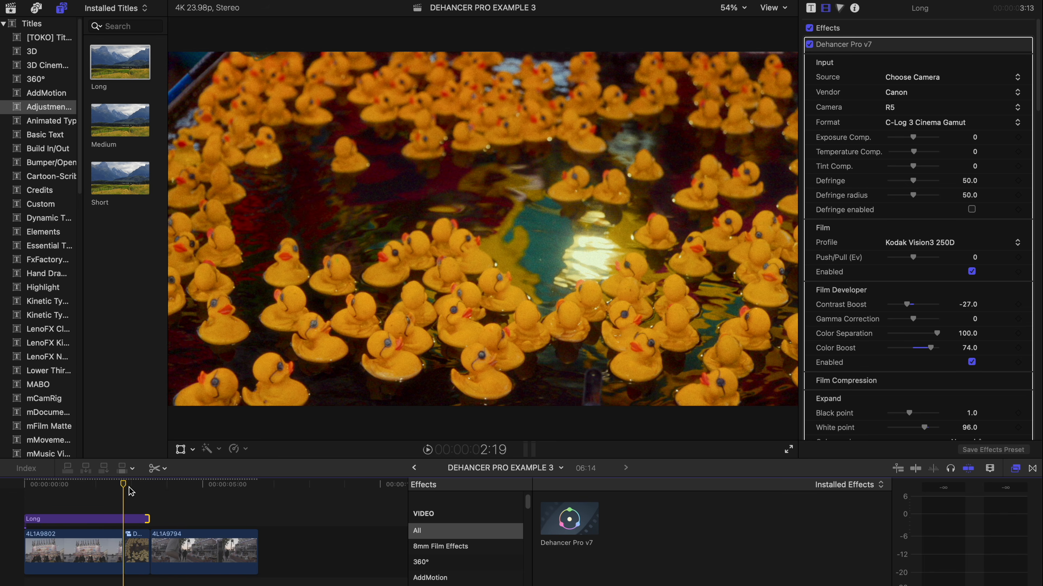
pyautogui.click(123, 519)
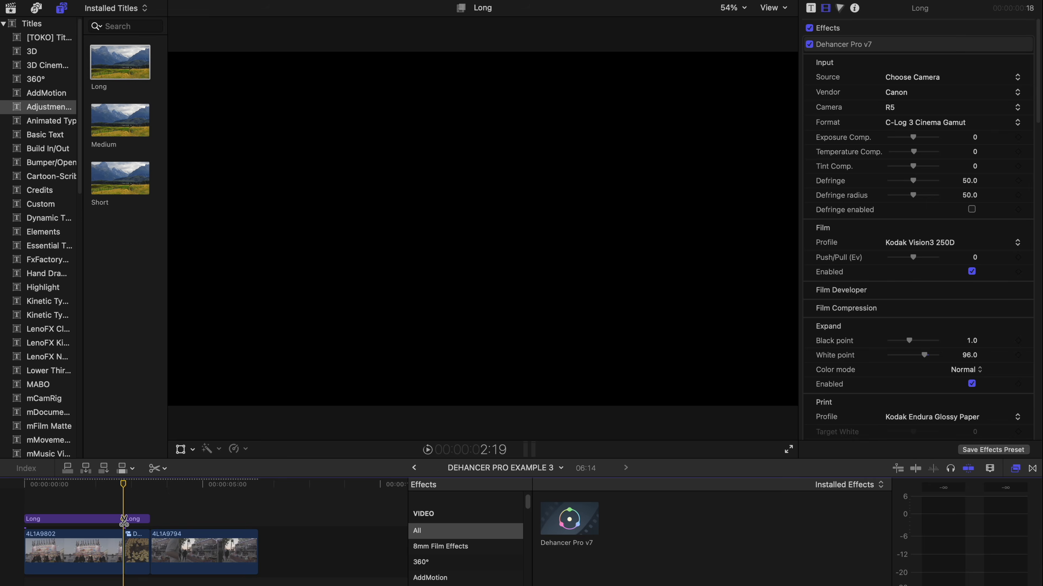
pyautogui.press('a')
pyautogui.click(133, 519)
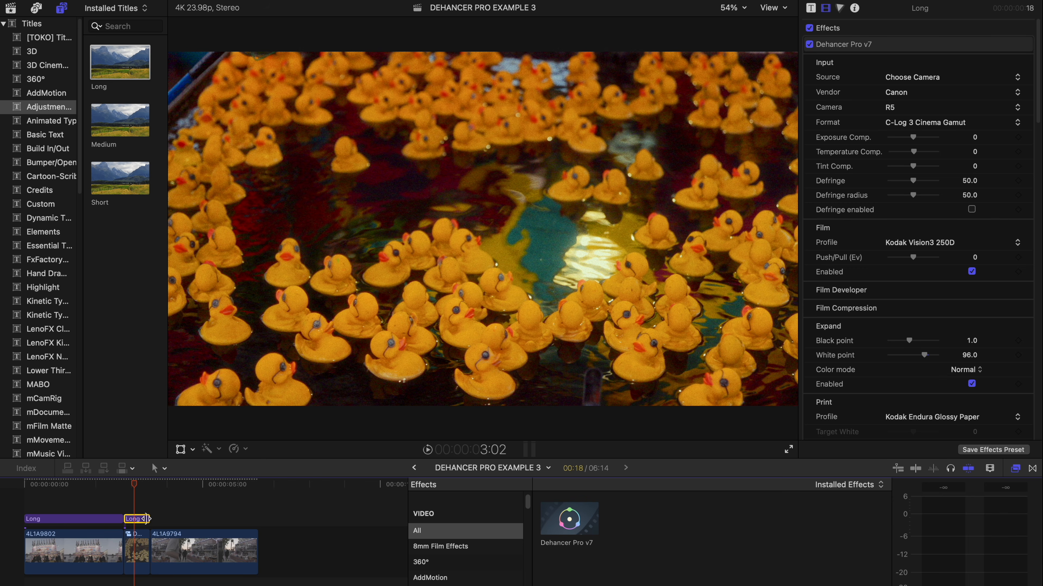
# Step: Extend the second Long piece across the food-truck clip and split it at that clip's start
pyautogui.moveTo(147, 521); pyautogui.dragTo(230, 513)
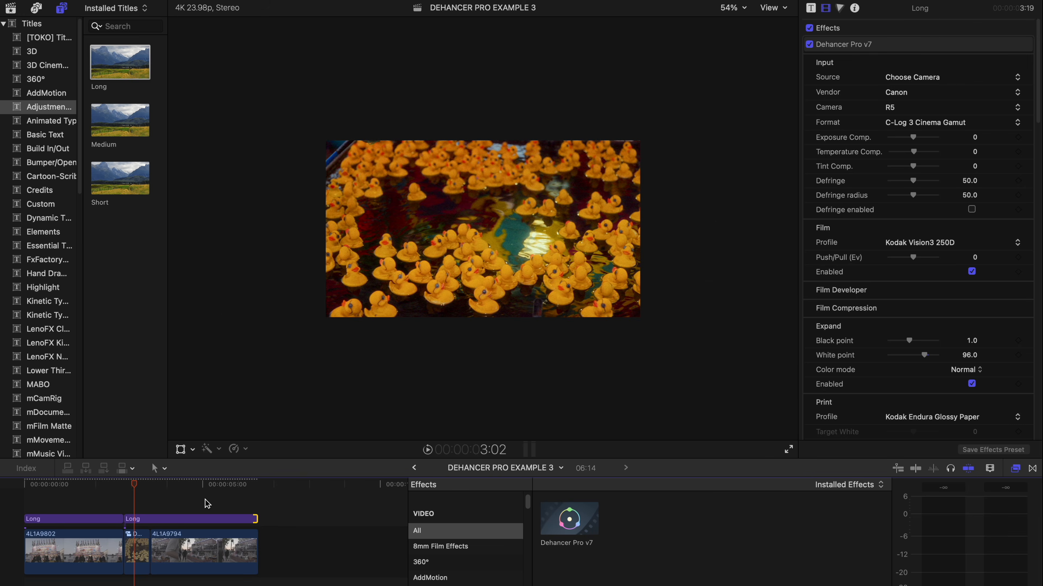
pyautogui.click(188, 485)
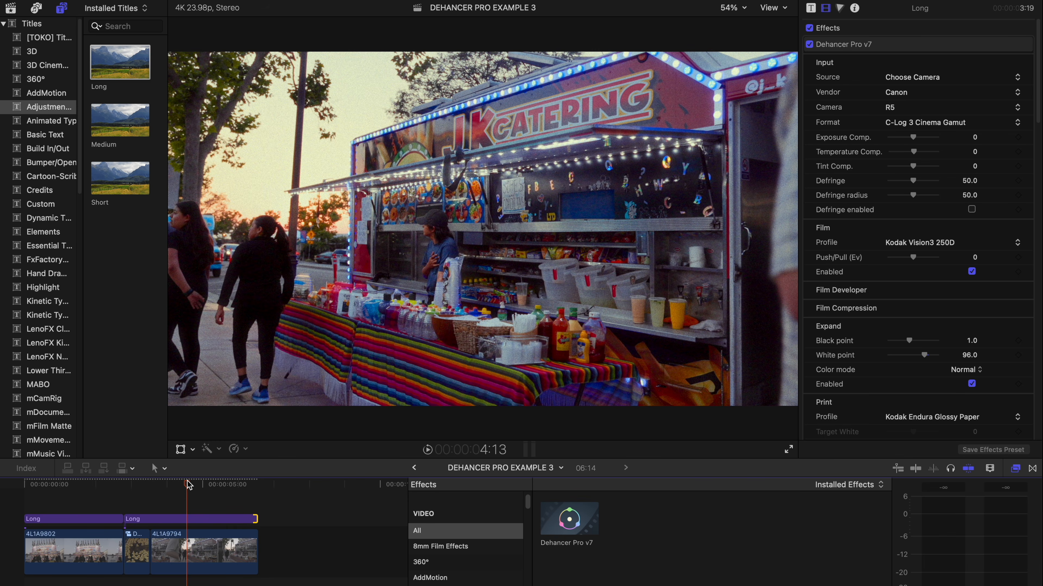
pyautogui.press('b')
pyautogui.click(149, 520)
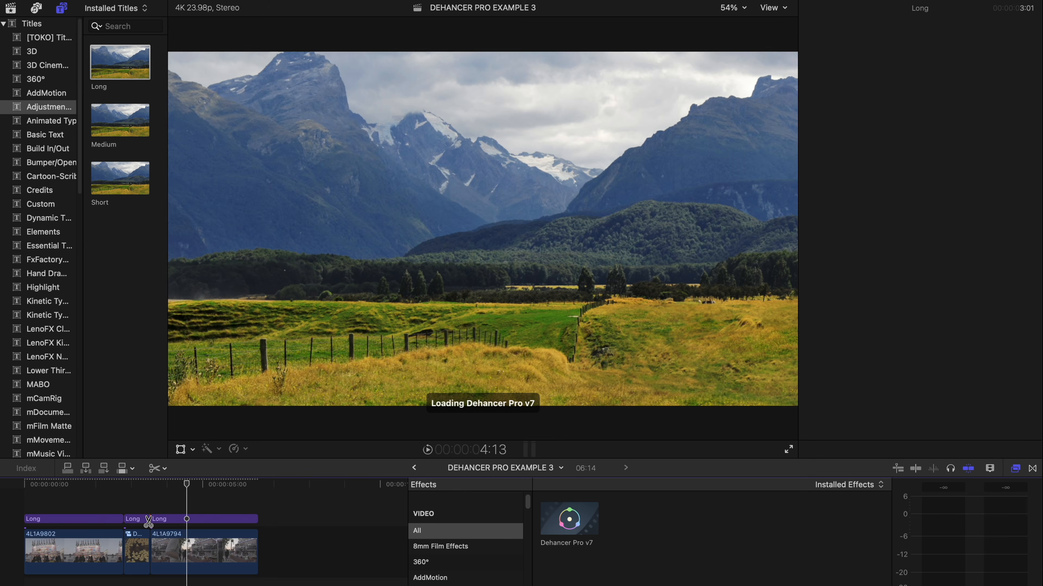
# Step: On the third Long piece, set Temperature Comp. to 9.0 and Tint Comp. to -22.0
pyautogui.press('a')
pyautogui.click(172, 519)
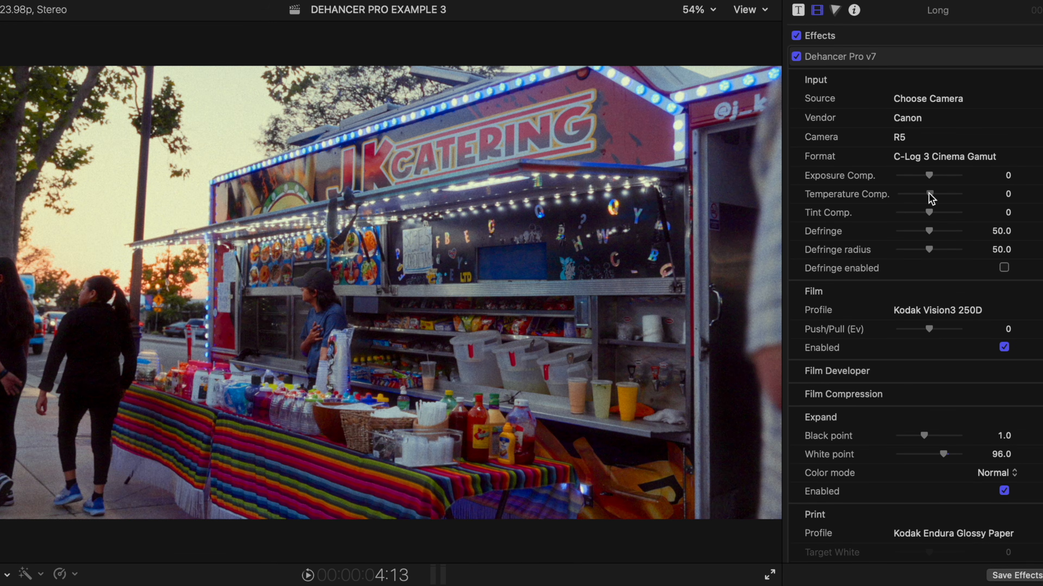
pyautogui.moveTo(929, 201); pyautogui.dragTo(937, 201)
pyautogui.moveTo(931, 214)
pyautogui.mouseDown()
pyautogui.moveTo(896, 216)
pyautogui.moveTo(887, 231)
pyautogui.moveTo(922, 228)
pyautogui.moveTo(923, 213)
pyautogui.mouseUp()
# Step: Preview the food-truck grade and lower Film Developer Contrast Boost to -36.0
pyautogui.press('space')
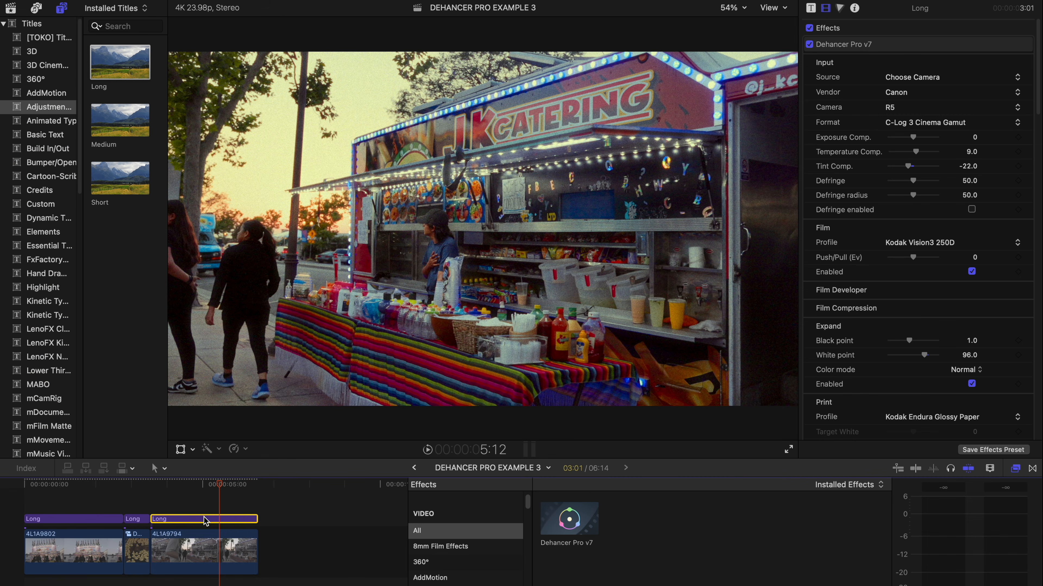
pyautogui.click(1013, 290)
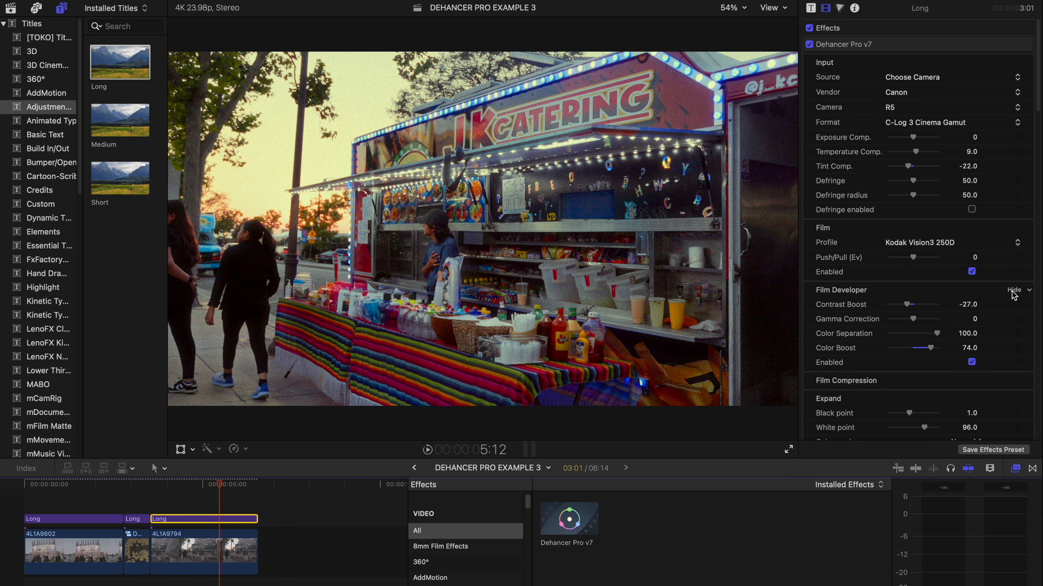
pyautogui.moveTo(909, 307); pyautogui.dragTo(910, 308)
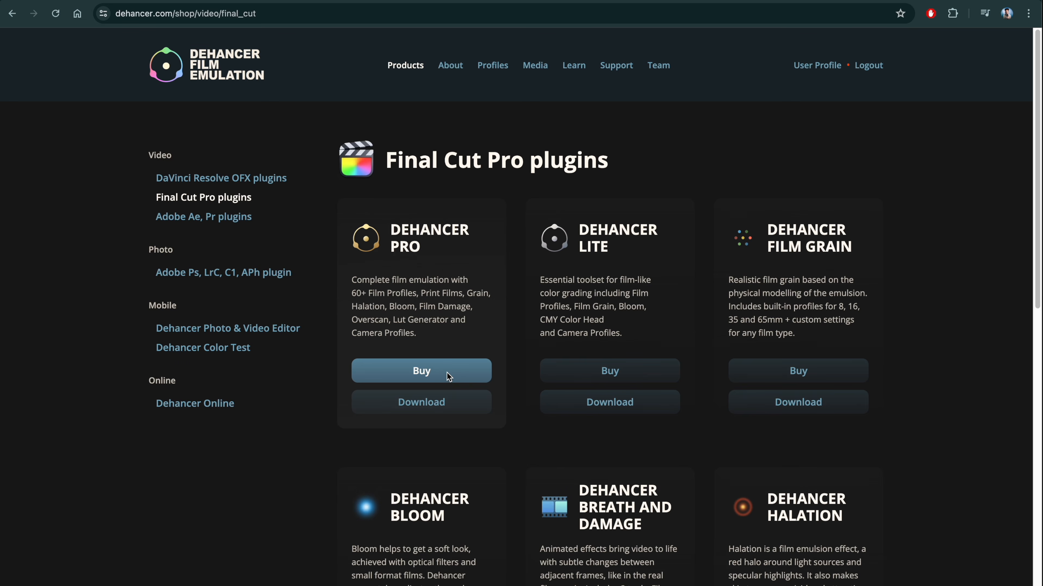
# Step: Check Dehancer Pro pricing, then view the Dehancer Lite plugin page with Lifetime at 199 USD
pyautogui.click(447, 376)
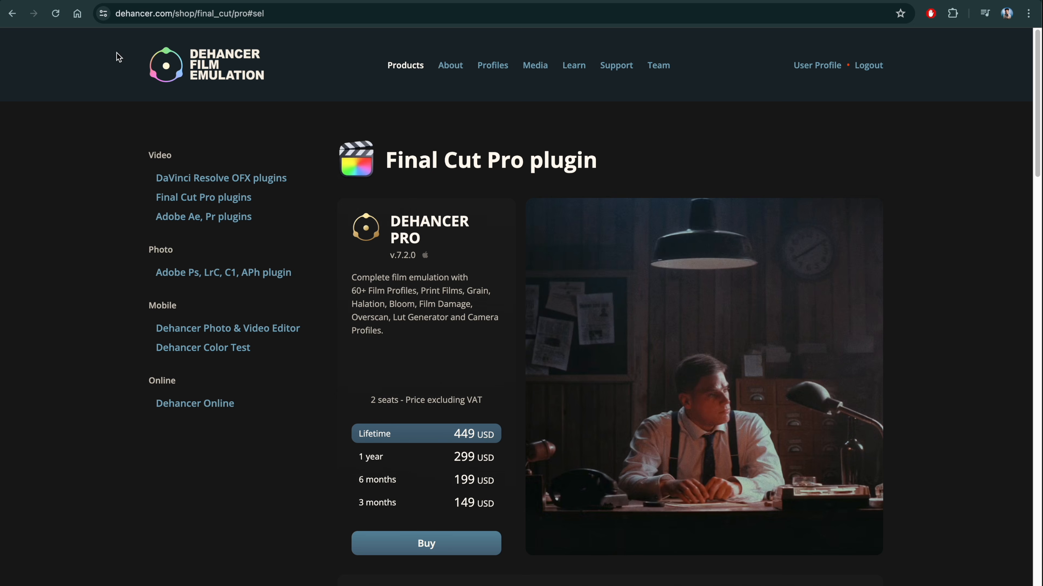
pyautogui.click(12, 13)
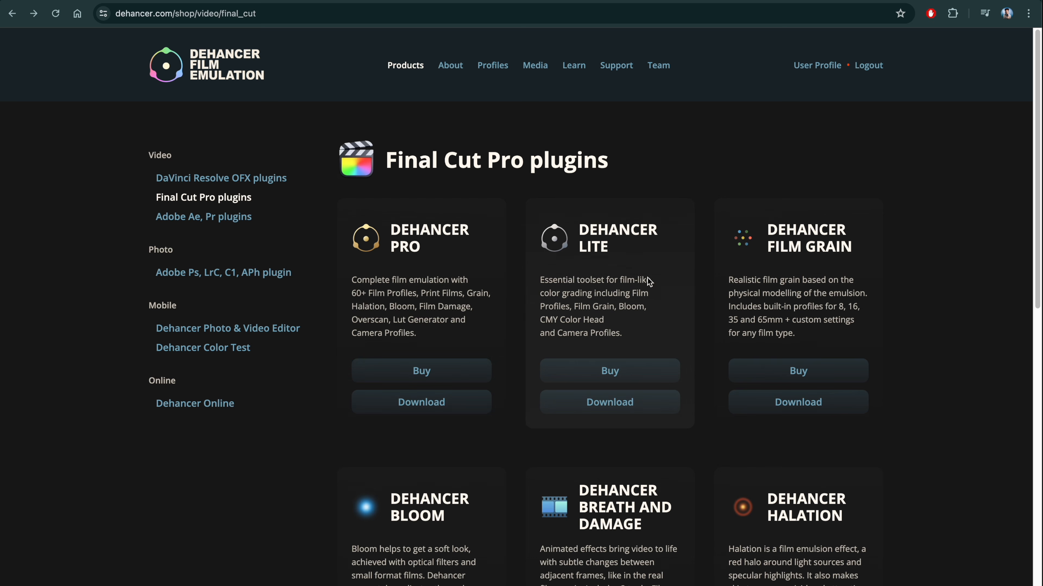
pyautogui.click(644, 365)
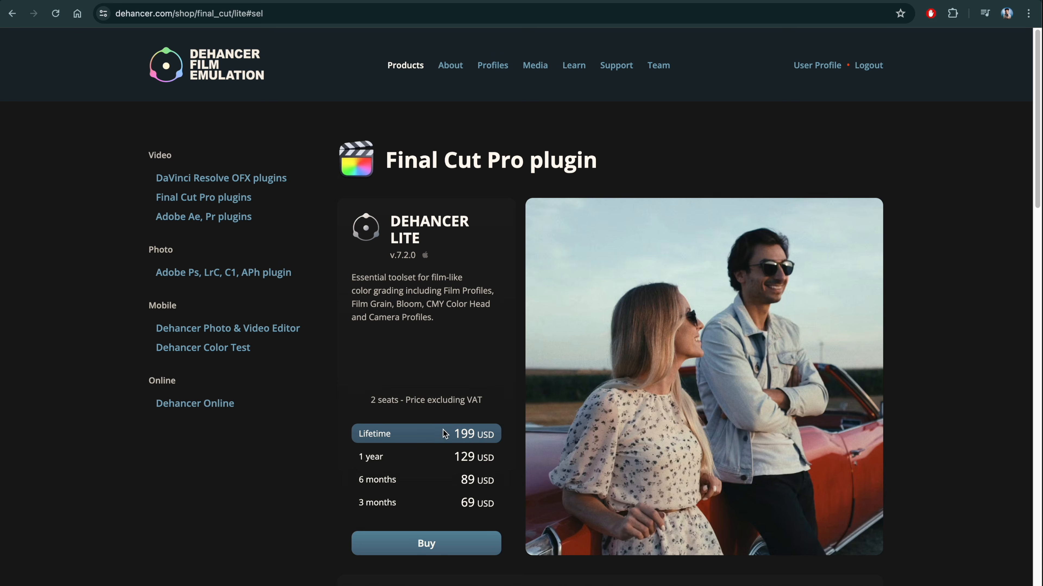